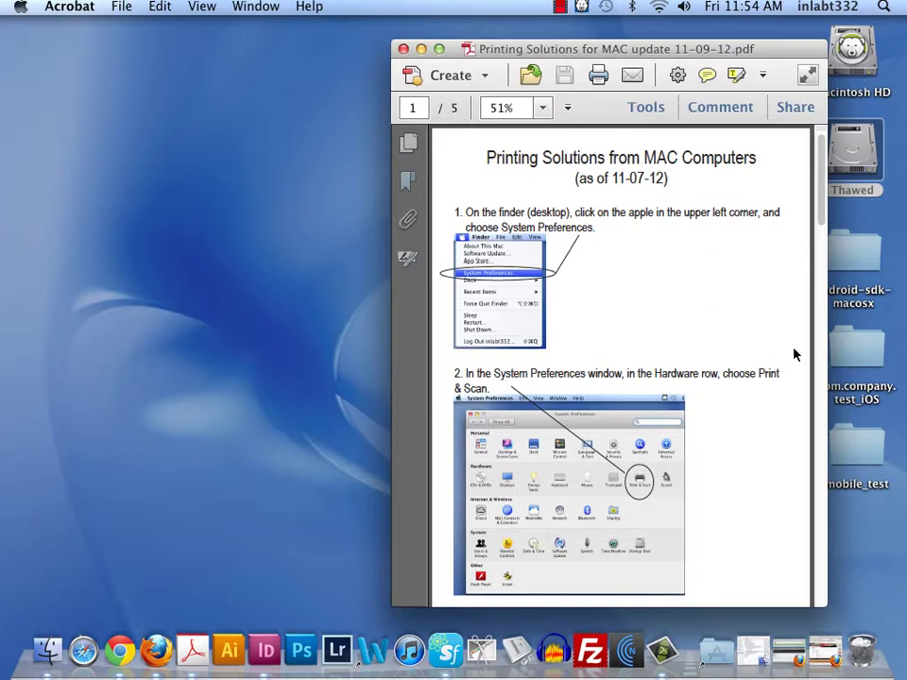
Step: Scroll the printing guide PDF and highlight the Xerox Phaser 7400DN and 7800DN printer names
scroll(793, 354, down, 10)
scroll(822, 416, down, 6)
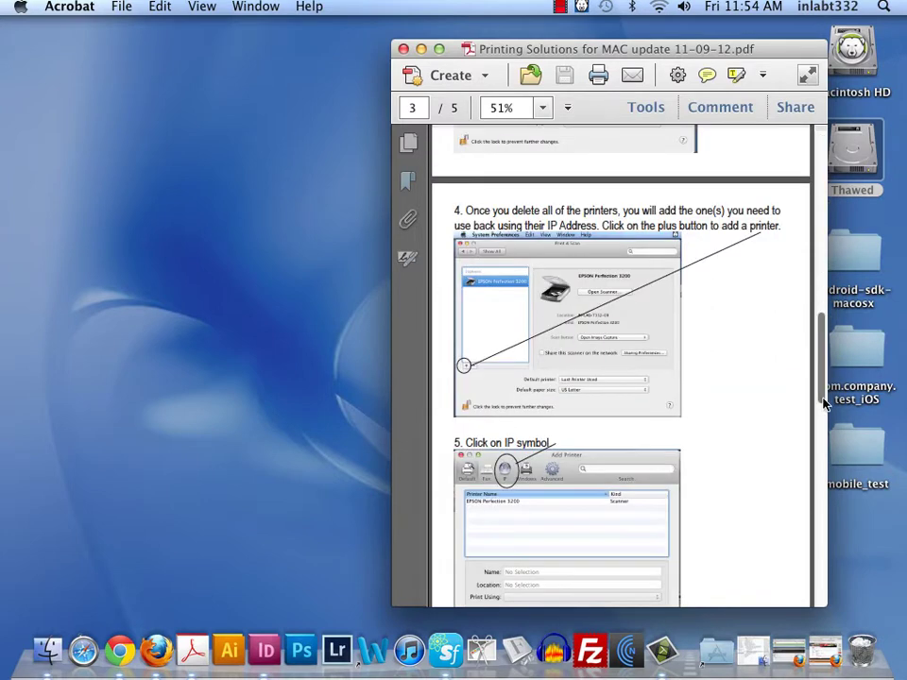
scroll(822, 430, down, 5)
scroll(822, 430, down, 2)
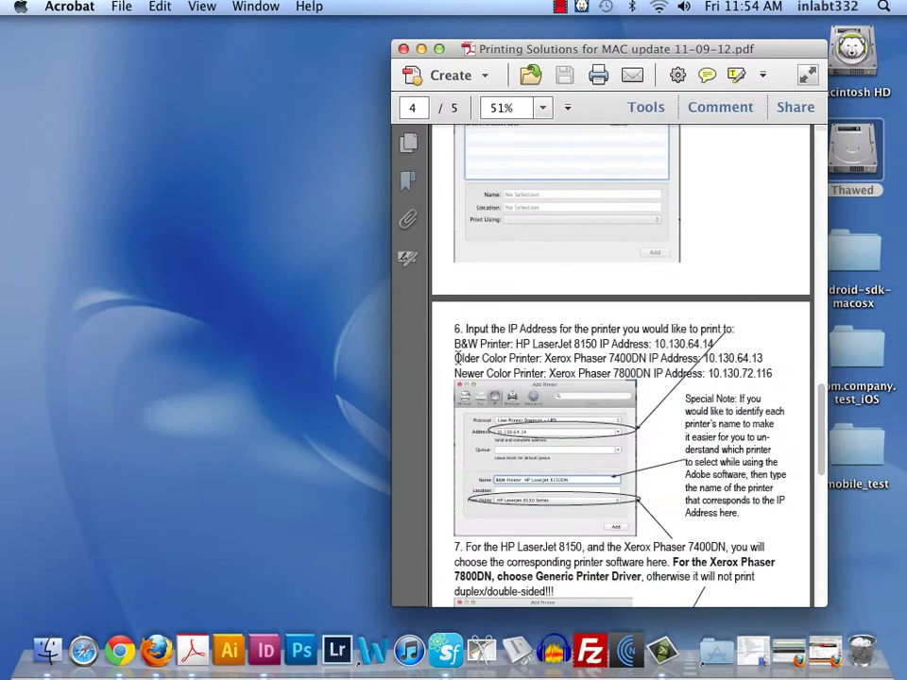
drag(454, 344, 658, 361)
click(545, 360)
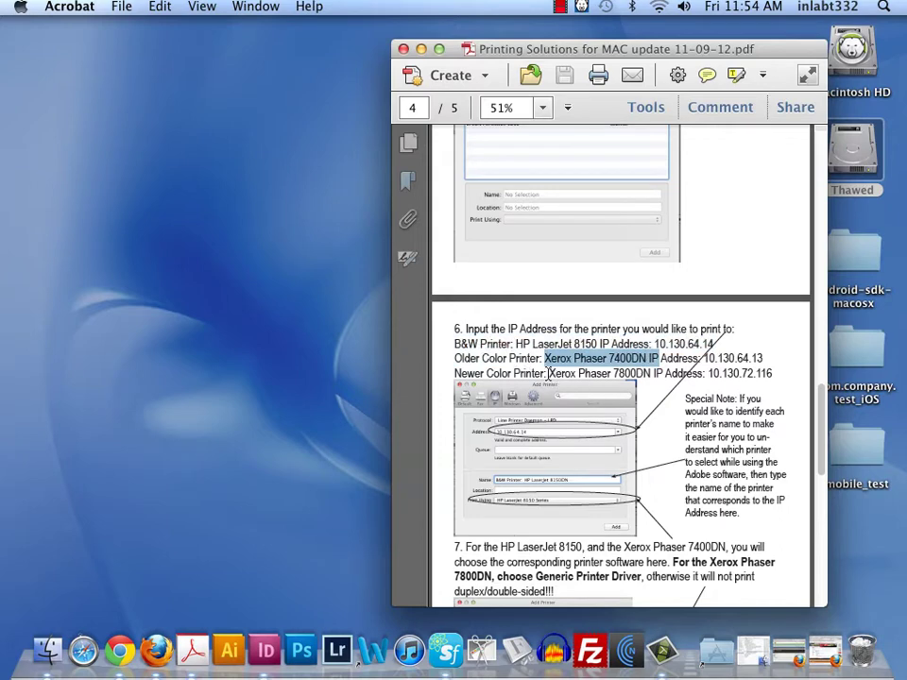
drag(549, 373, 663, 375)
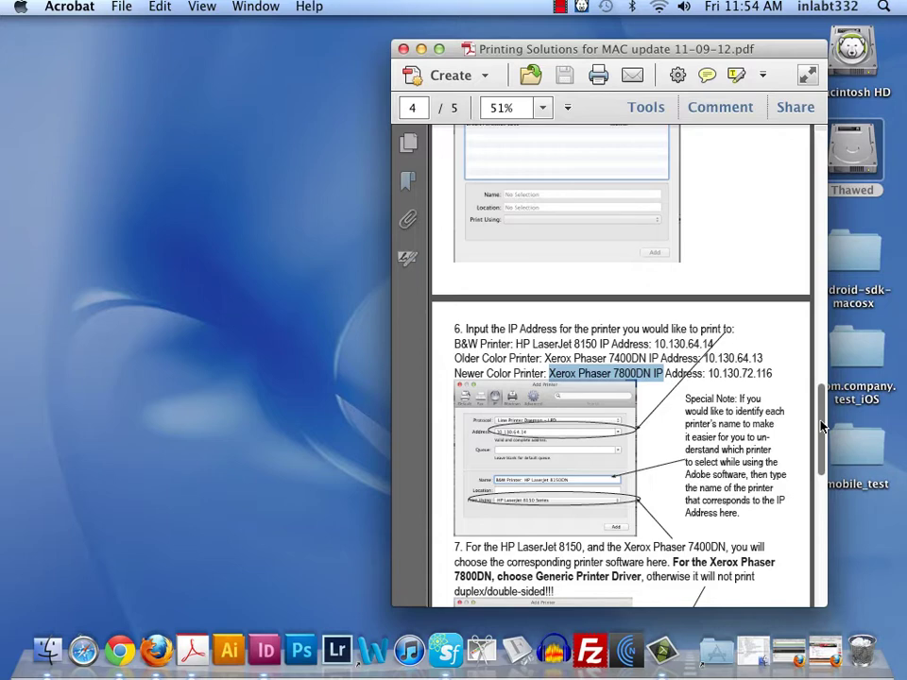
drag(822, 427, 820, 158)
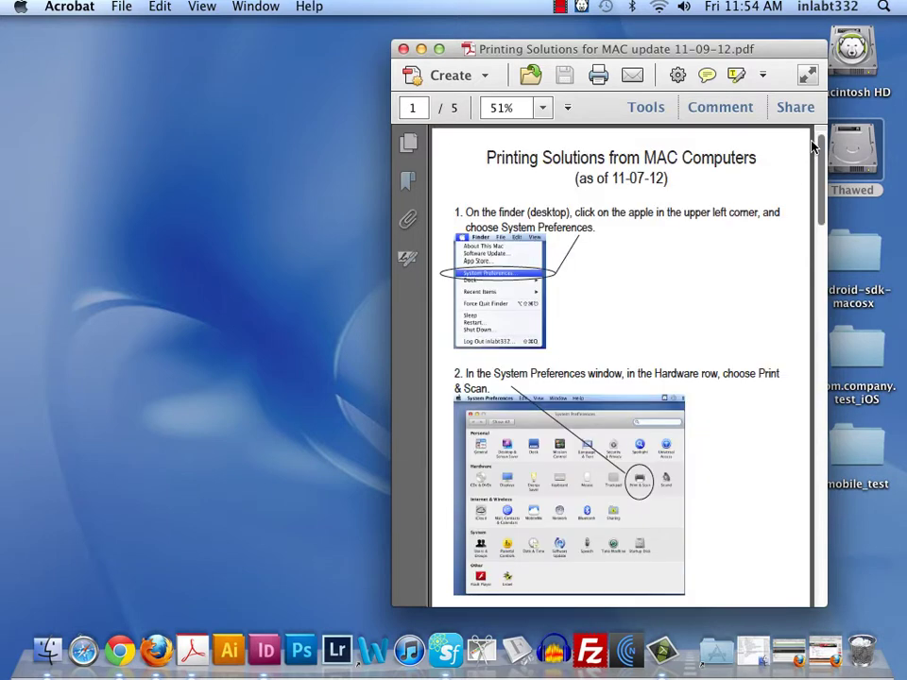
Step: Launch System Preferences from the Apple menu
click(271, 208)
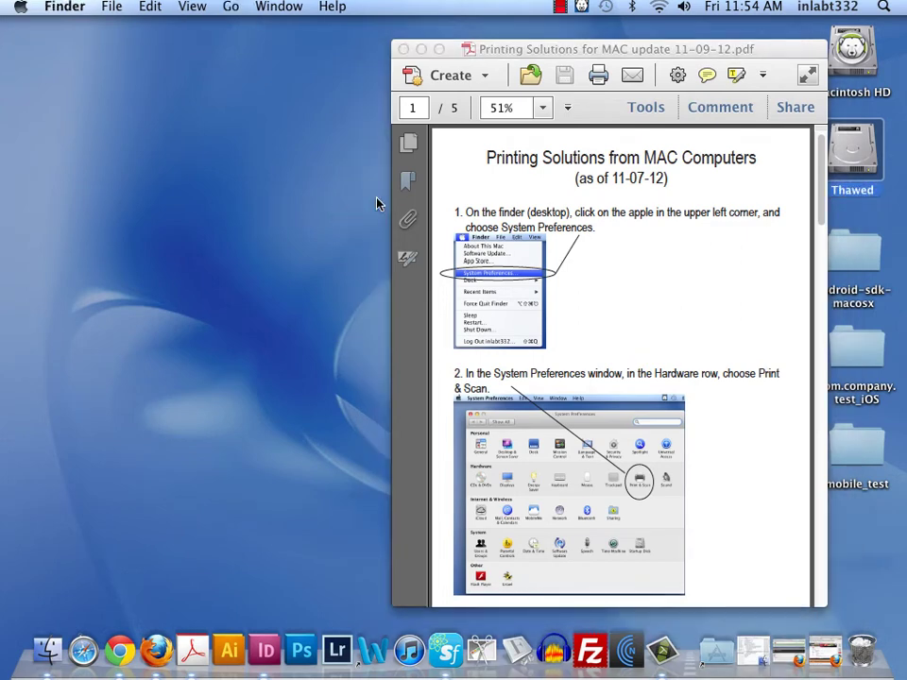
click(21, 7)
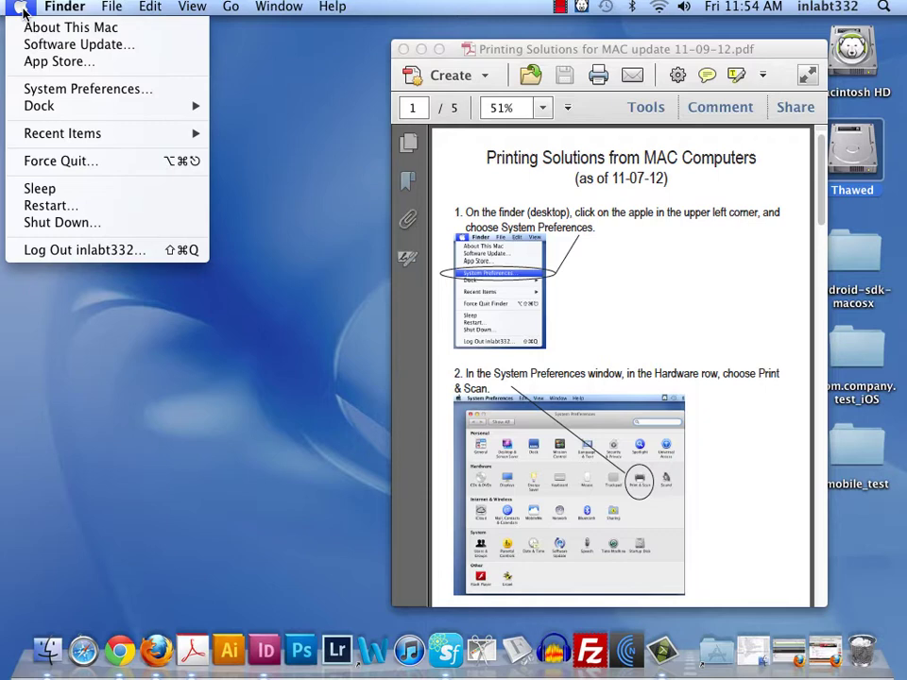
click(60, 89)
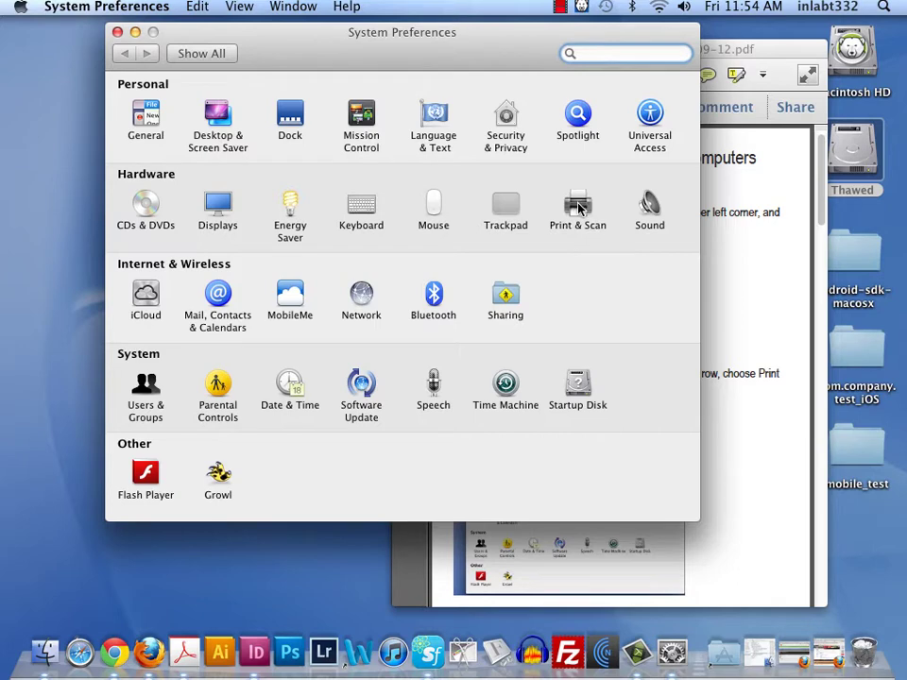
Step: In Print & Scan, delete the existing B&W Printer: HP LaserJet 8150DN
click(579, 209)
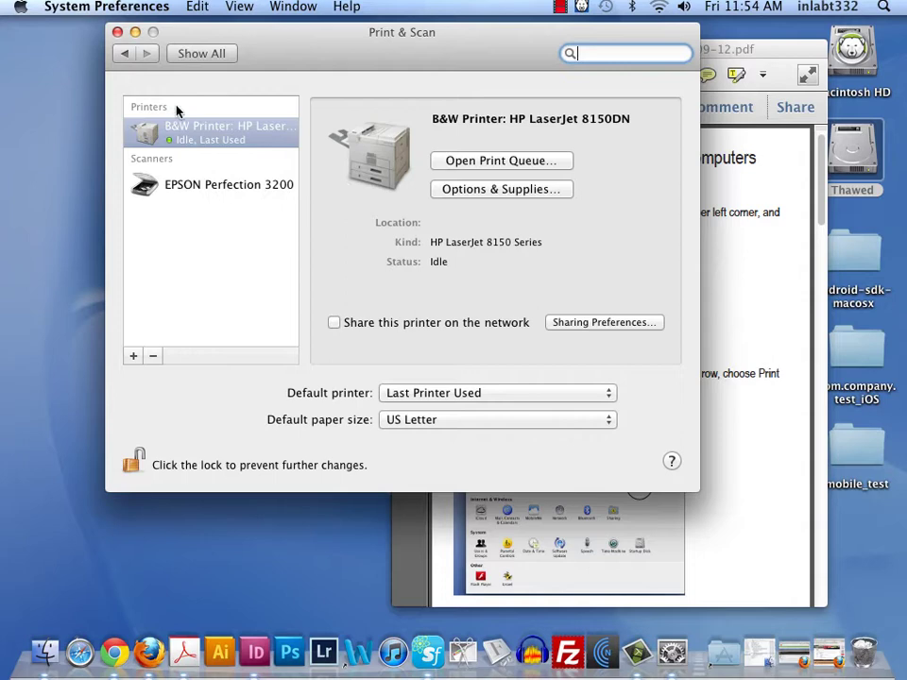
drag(231, 30, 178, 26)
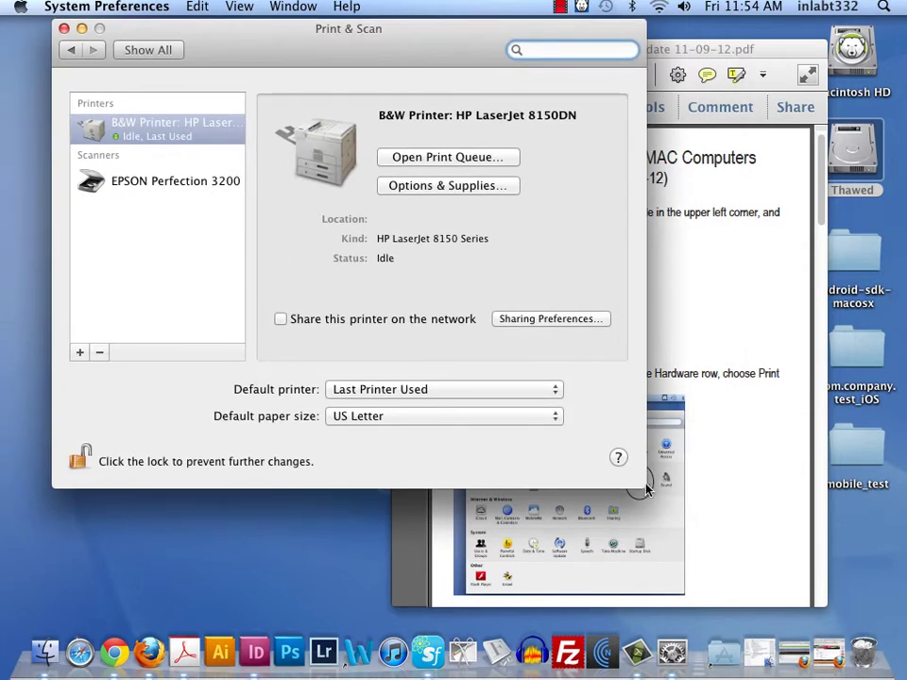
click(118, 127)
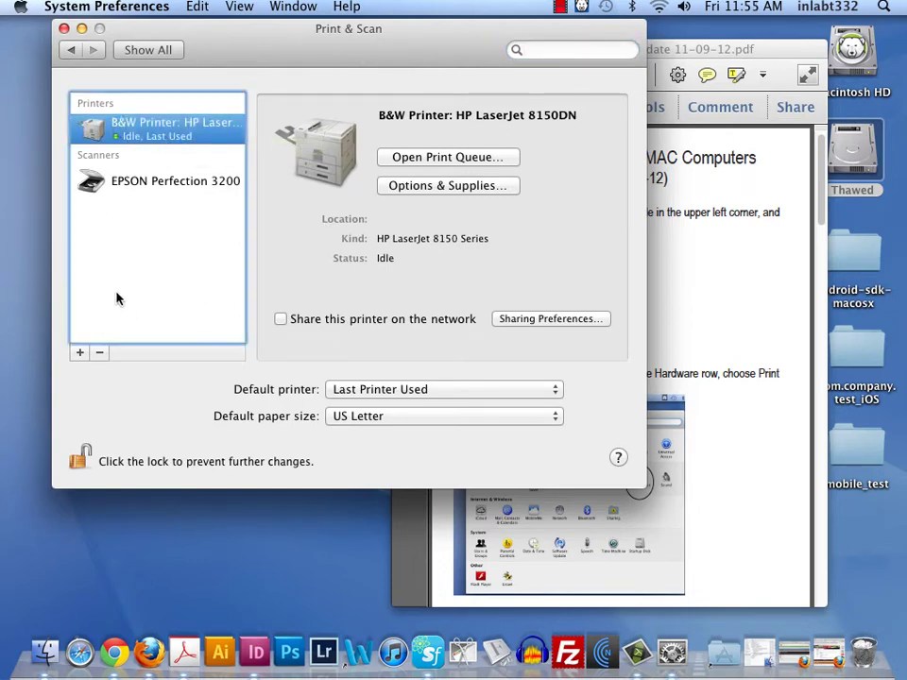
click(100, 354)
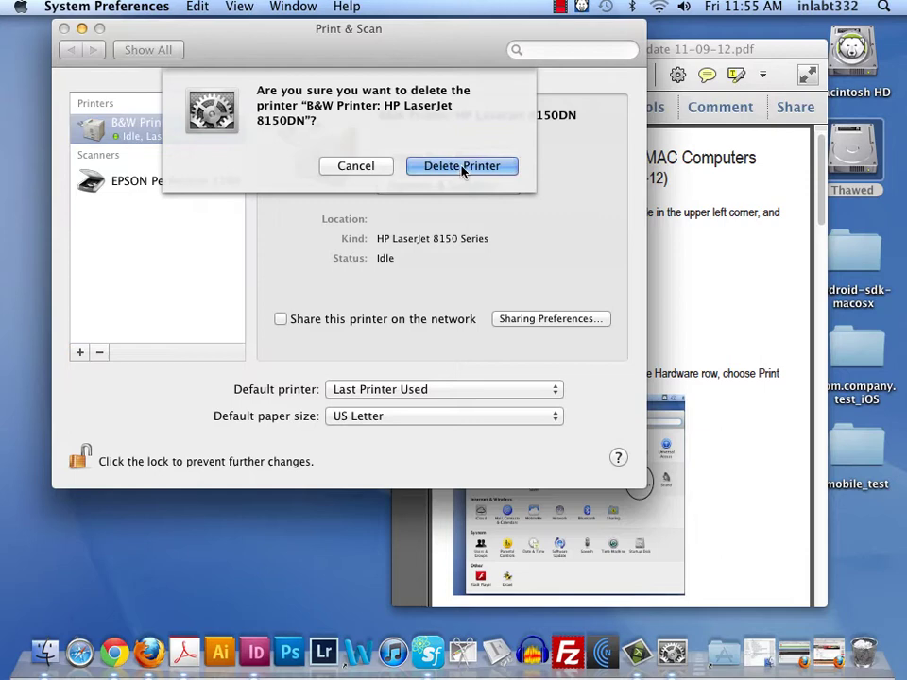
click(462, 167)
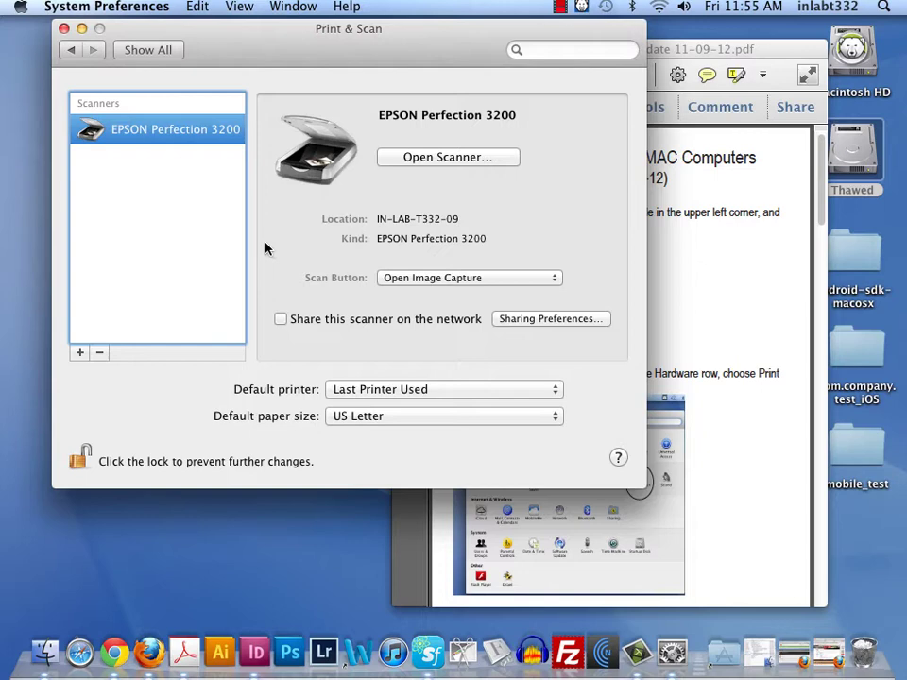
Step: Start a new printer and switch the Add Printer window to its IP pane
drag(383, 52, 355, 56)
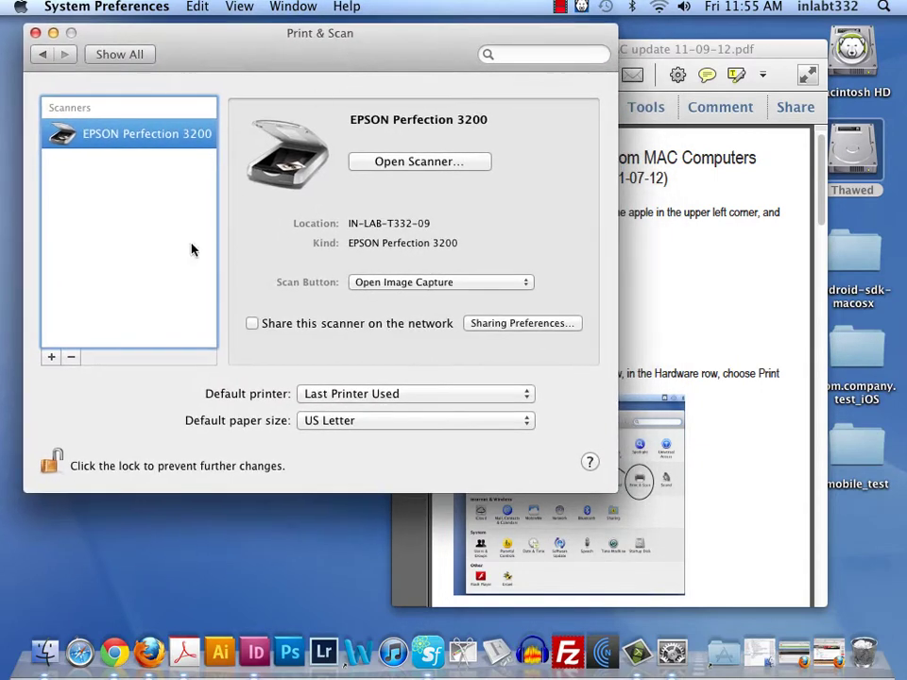
click(52, 357)
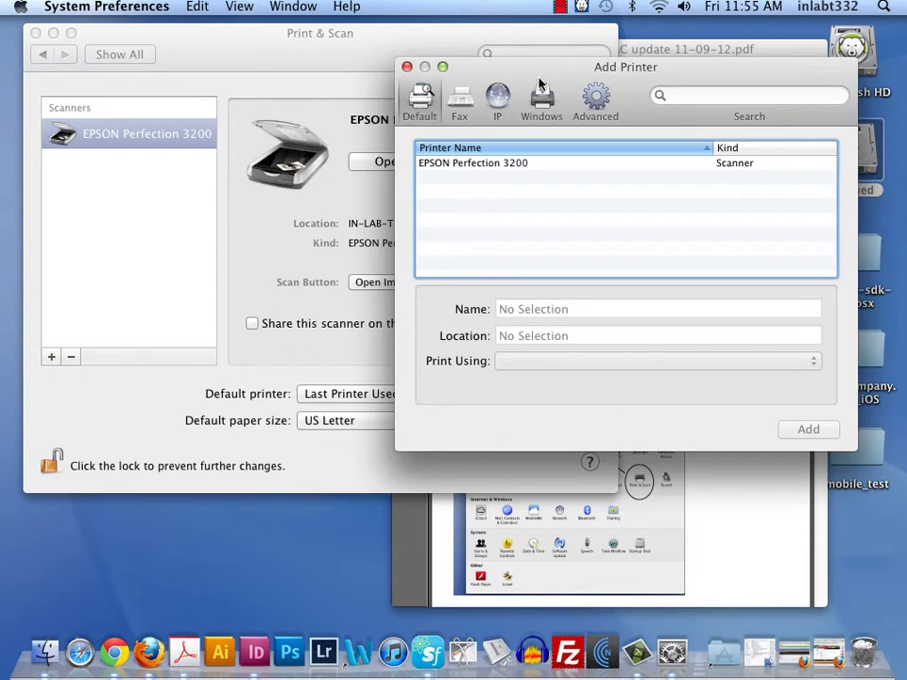
drag(529, 77, 425, 88)
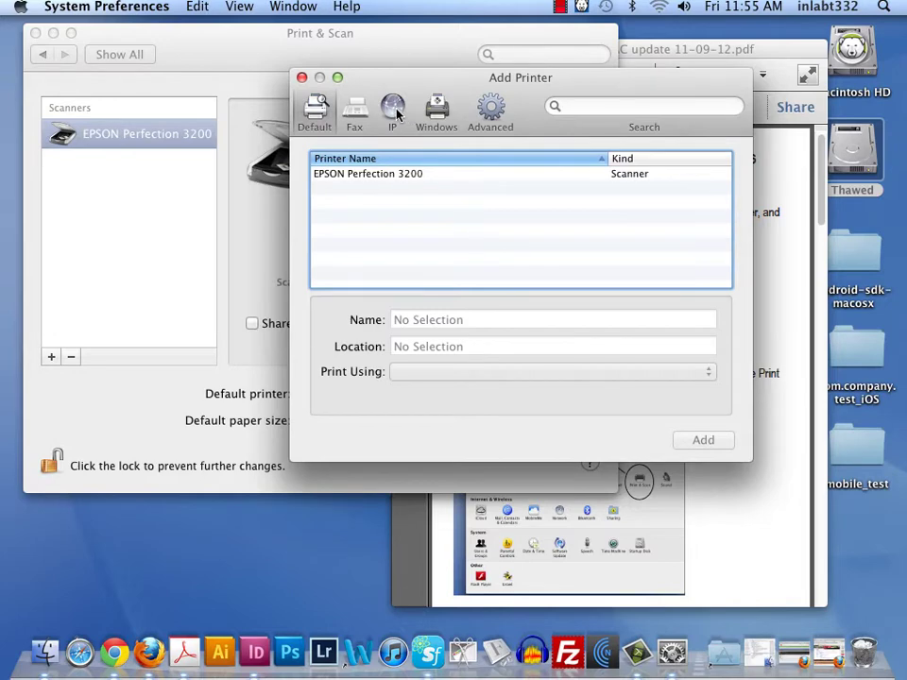
click(398, 113)
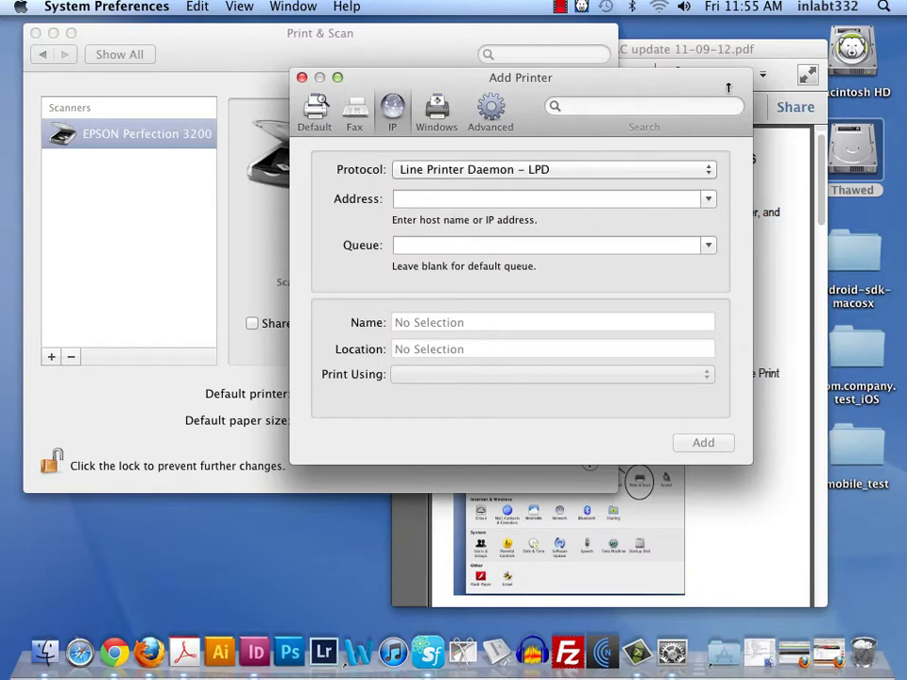
click(708, 54)
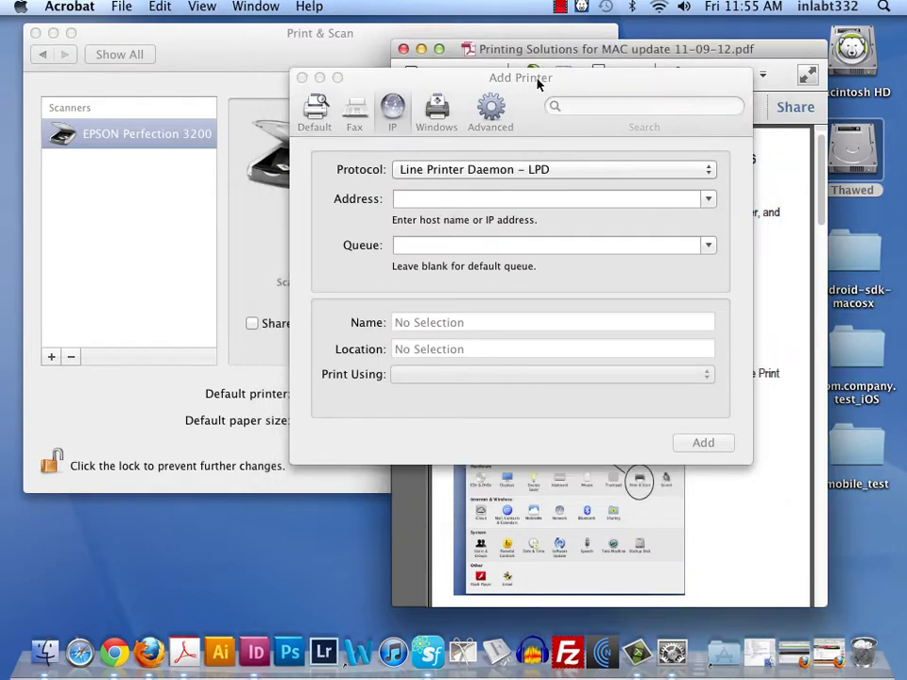
Step: Place the guide beside Add Printer and select the B&W printer's address 10.130.64.14
drag(529, 85, 314, 85)
drag(442, 43, 533, 44)
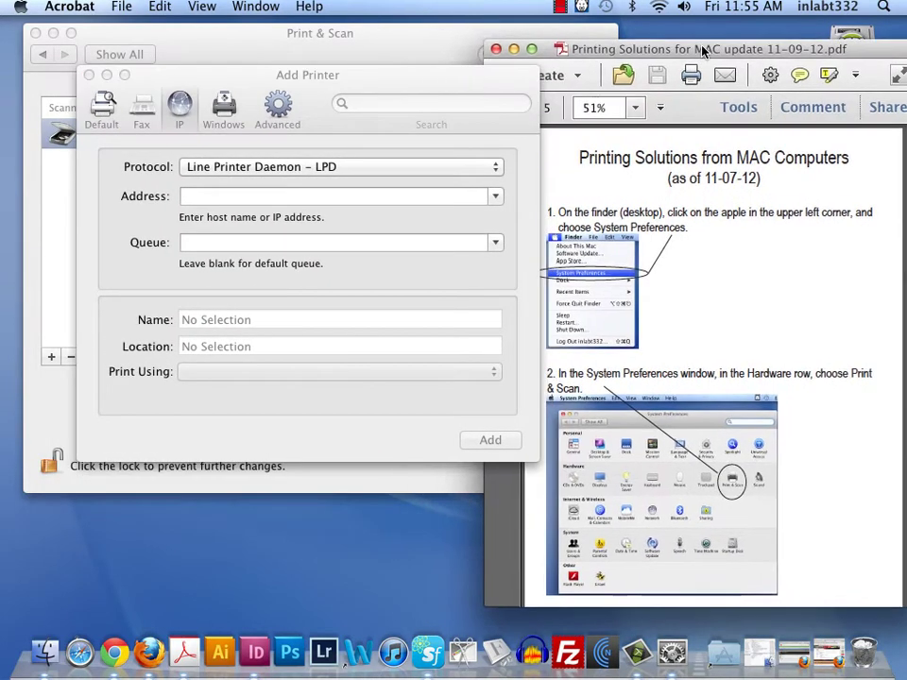
scroll(718, 236, down, 10)
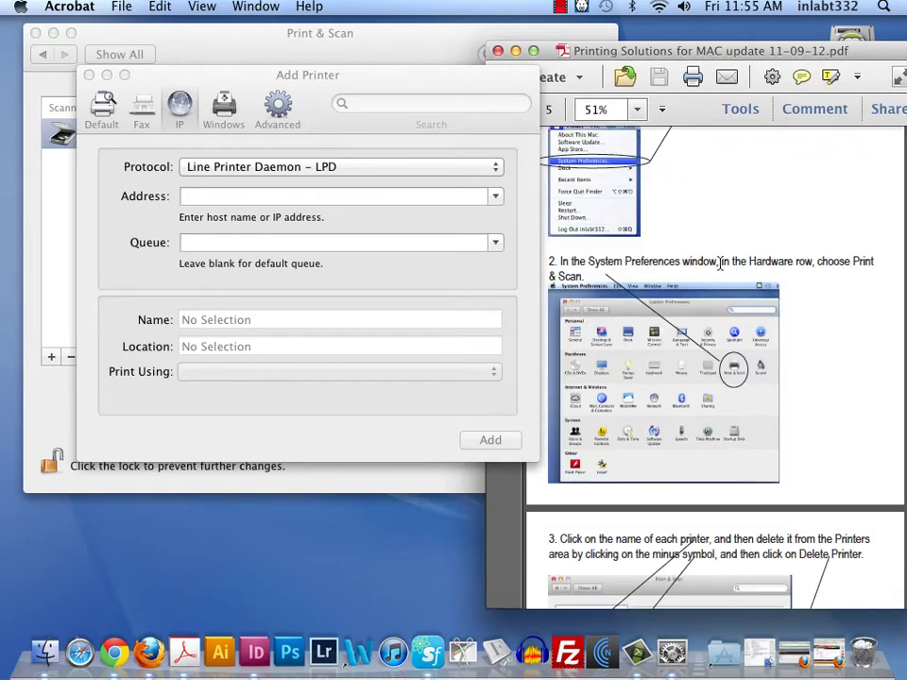
scroll(725, 275, down, 15)
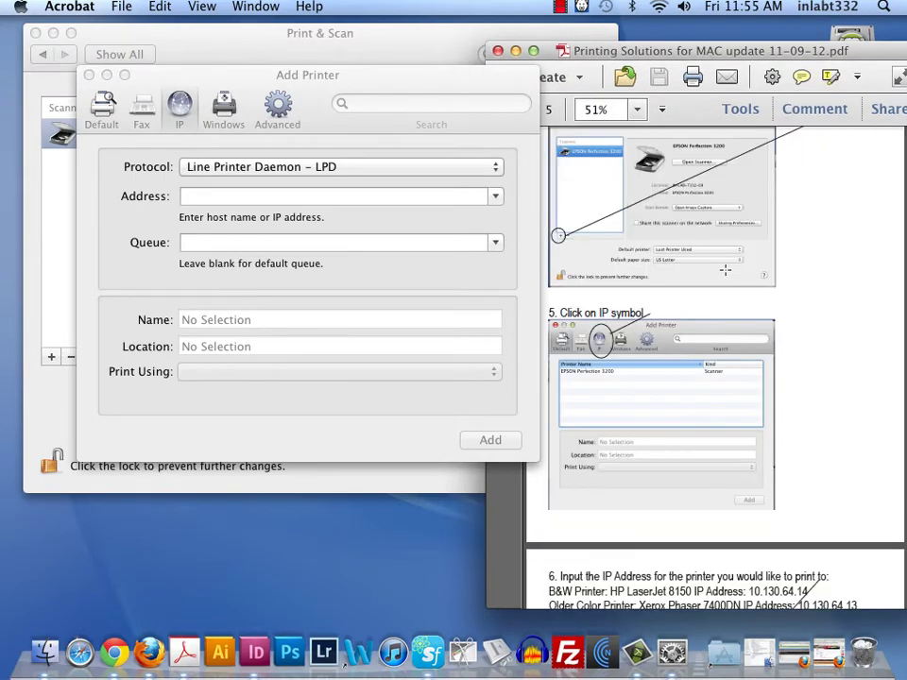
scroll(726, 275, down, 6)
scroll(661, 246, up, 1)
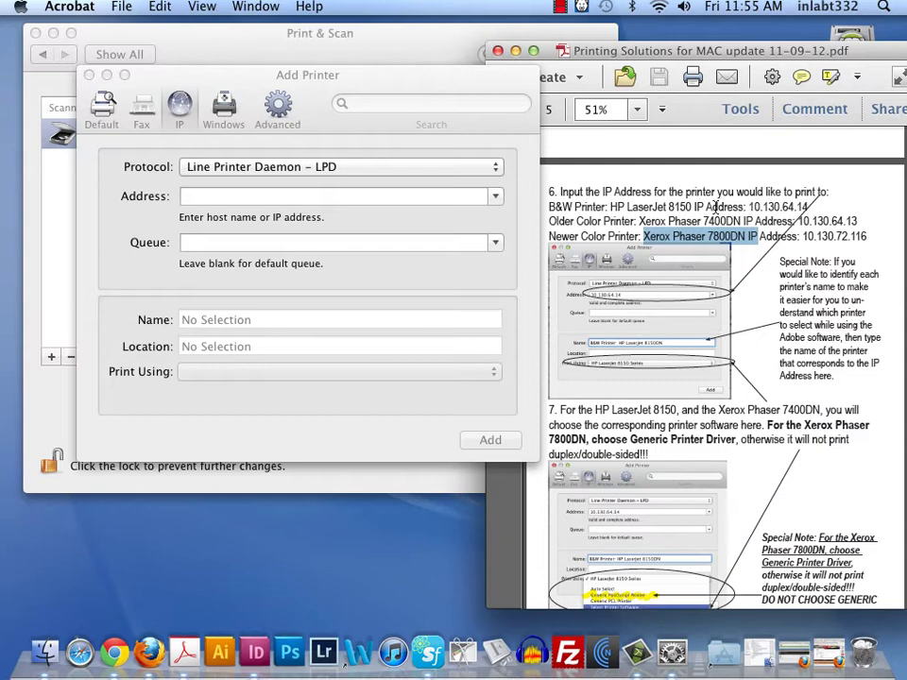
drag(810, 206, 748, 207)
key(super+c)
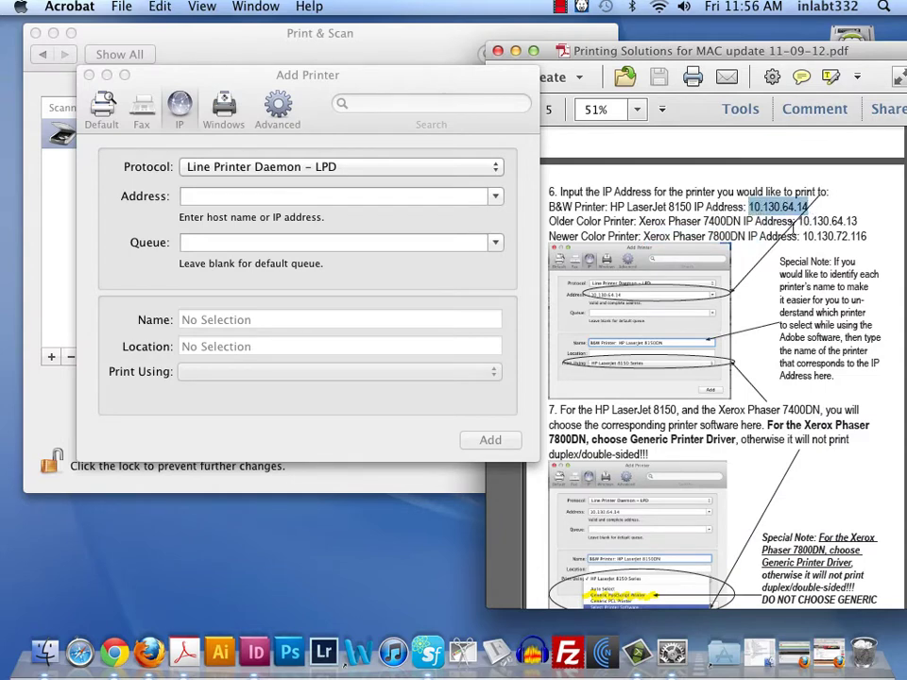
Step: Enter address 10.130.64.14 and name the printer 'B&W Printer: HP LaserJet 8150DN'
click(239, 196)
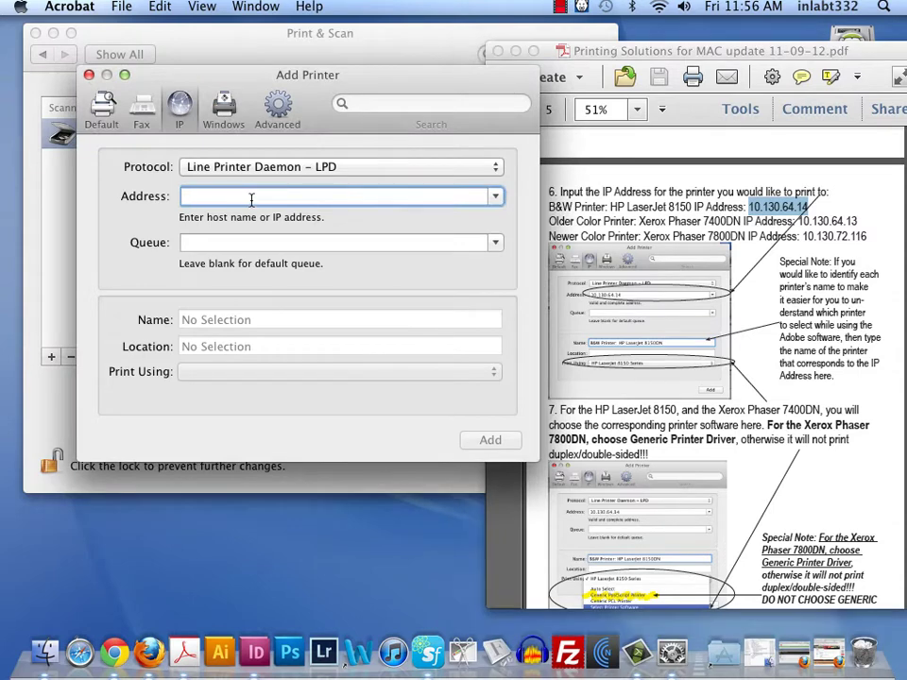
key(super+v)
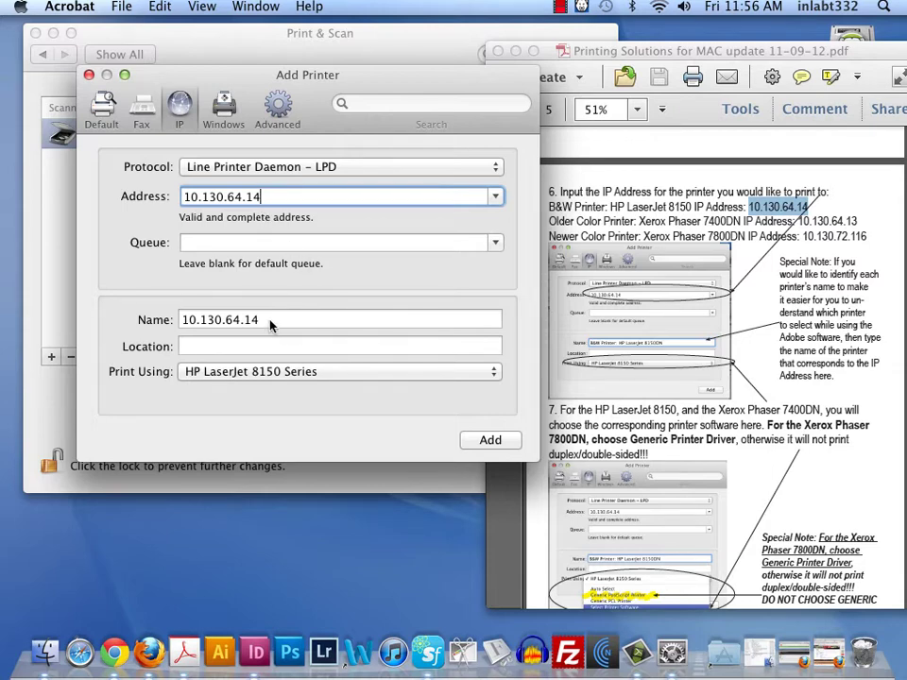
drag(270, 325, 184, 320)
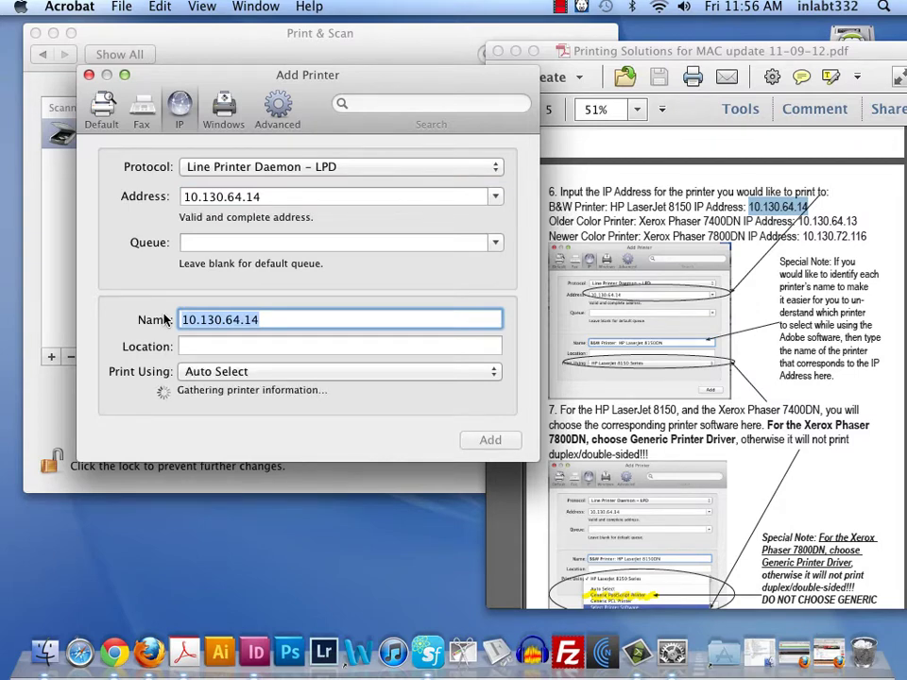
text(Ba)
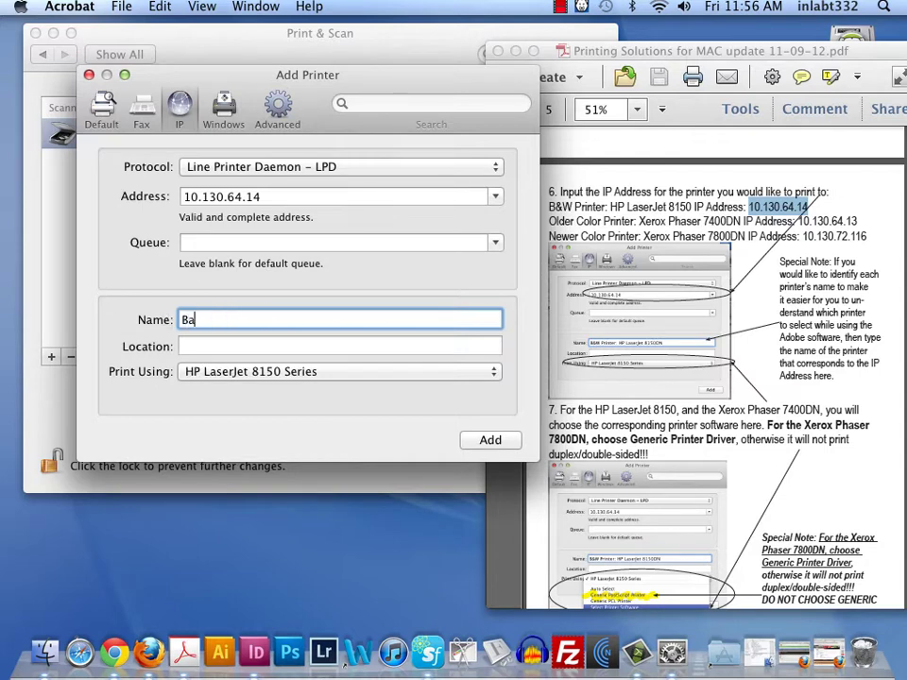
key(BackSpace)
text(&W Printer: HP Lasert)
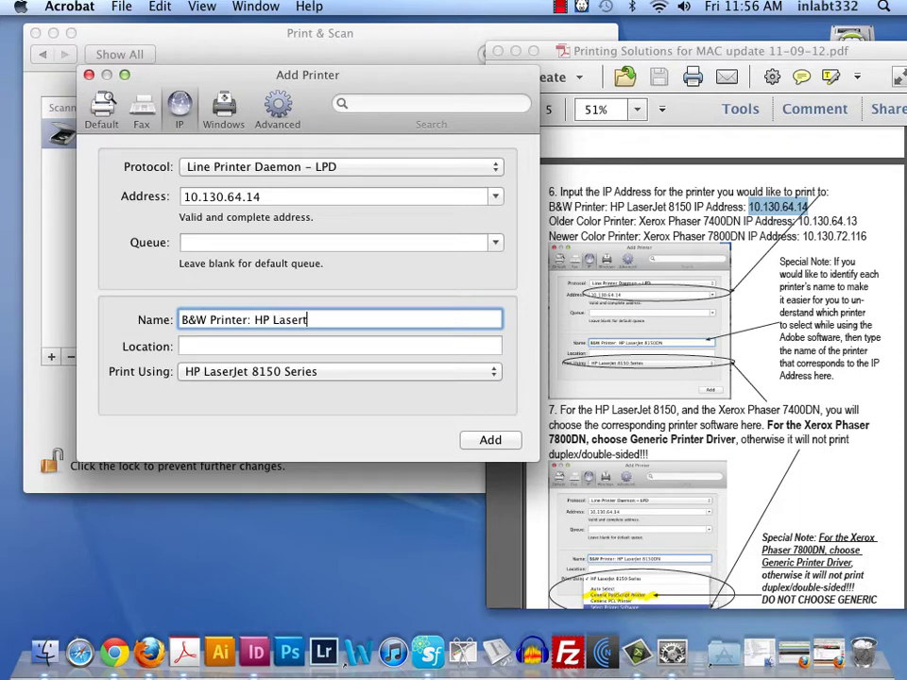
key(BackSpace)
text(Jet 8150DN)
Step: Add the B&W printer with the Duplex Unit option enabled
click(492, 441)
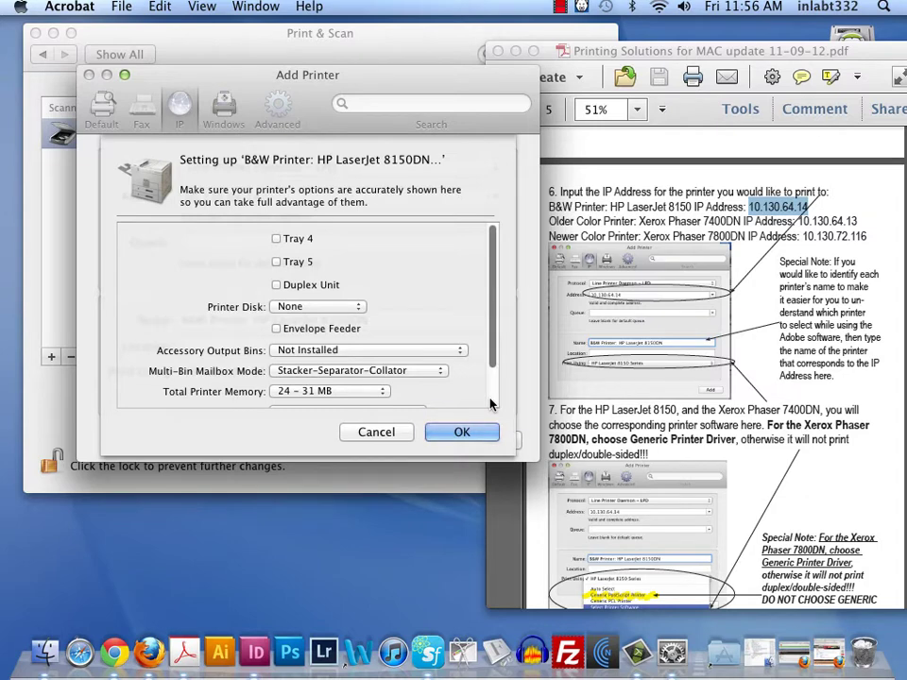
click(276, 284)
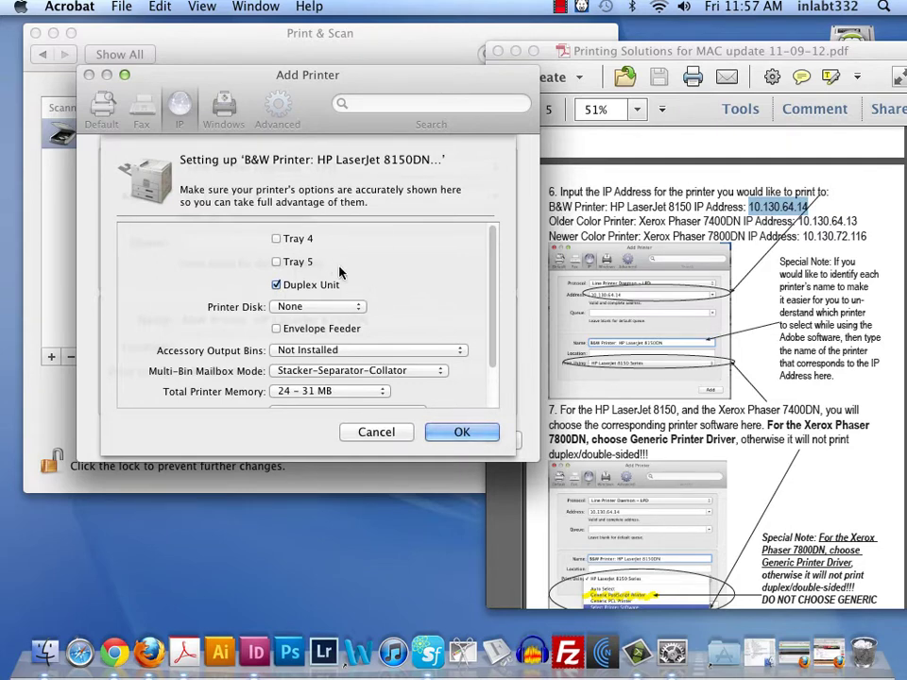
scroll(392, 312, down, 2)
scroll(498, 349, up, 2)
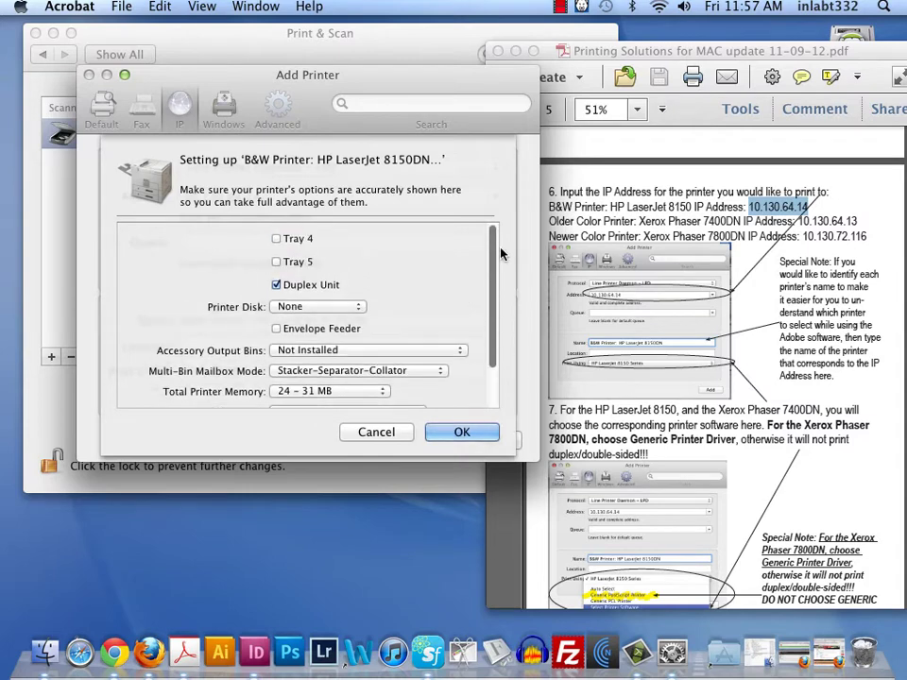
click(458, 433)
click(505, 406)
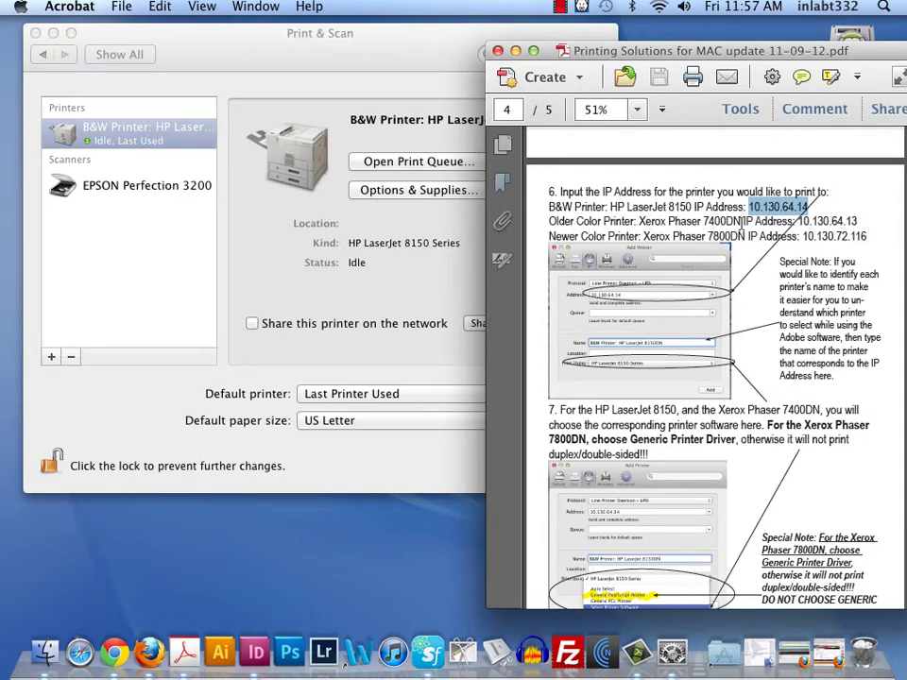
Step: Start another IP printer and paste 10.130.64.13 from the guide as its address
click(51, 356)
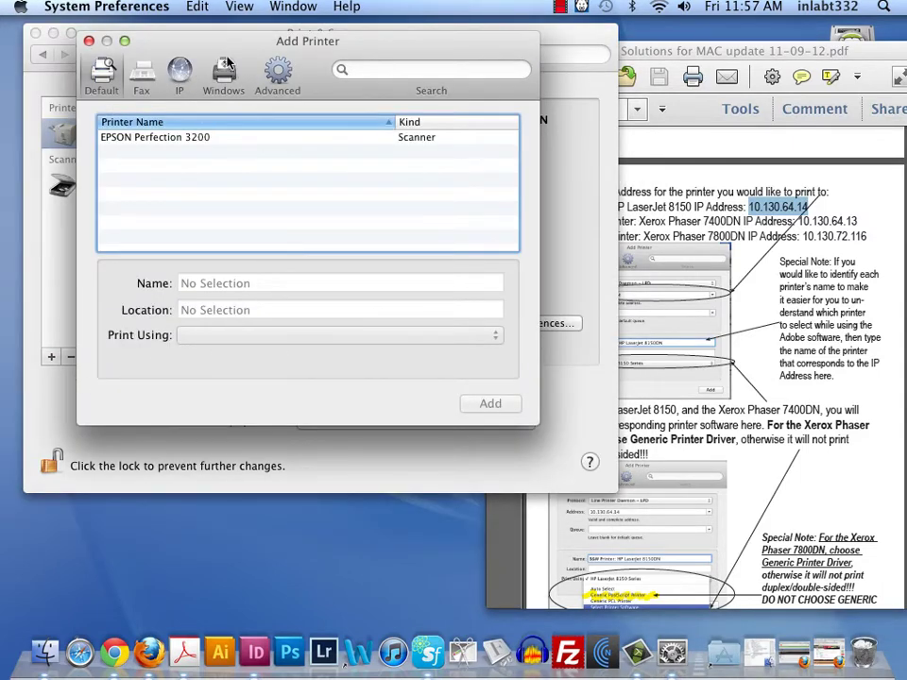
drag(197, 44, 260, 107)
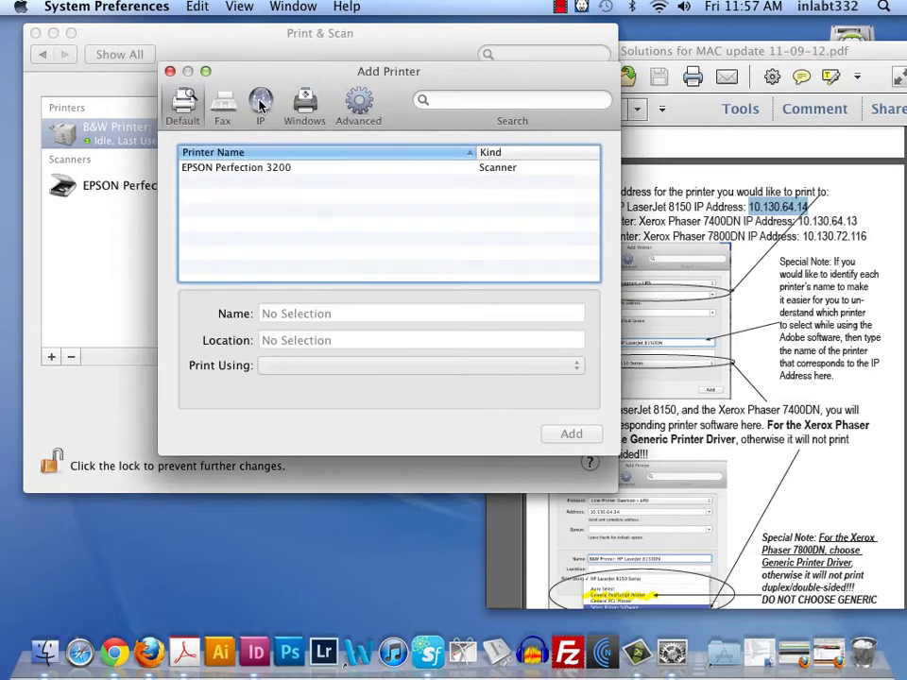
click(261, 106)
click(858, 225)
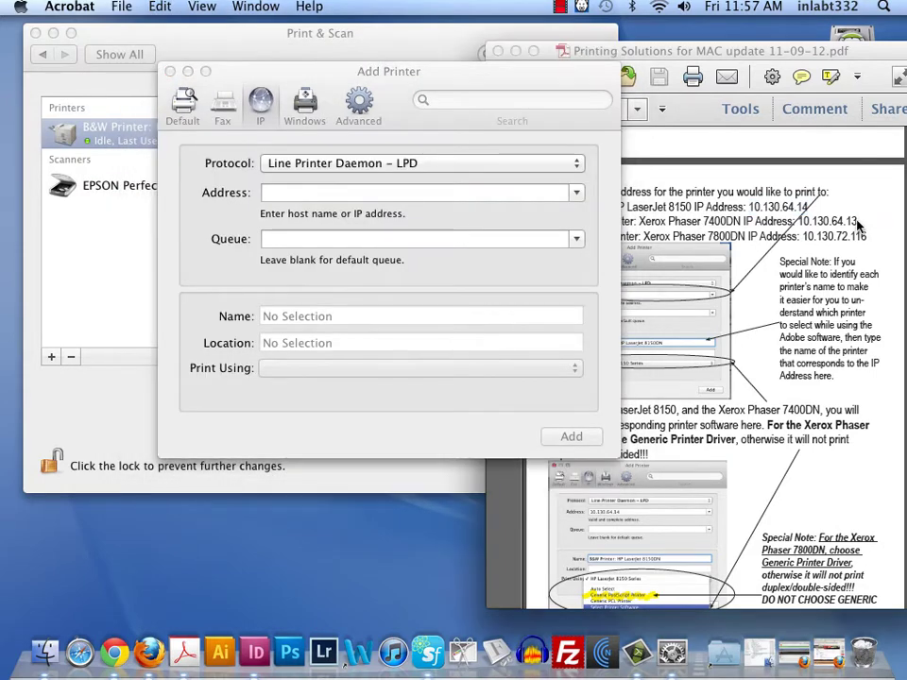
drag(858, 225, 801, 224)
key(super+c)
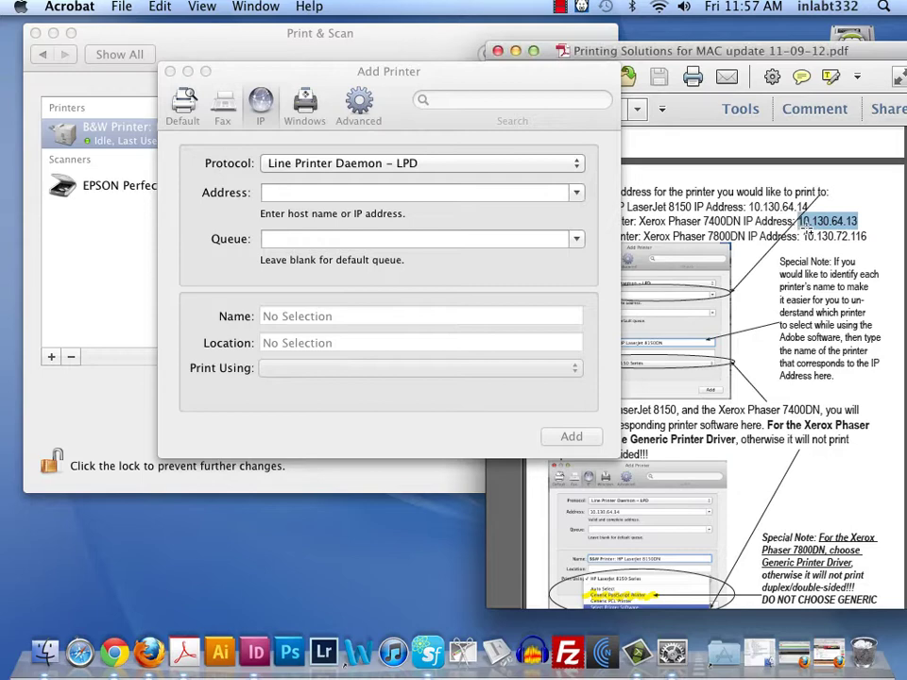
click(286, 195)
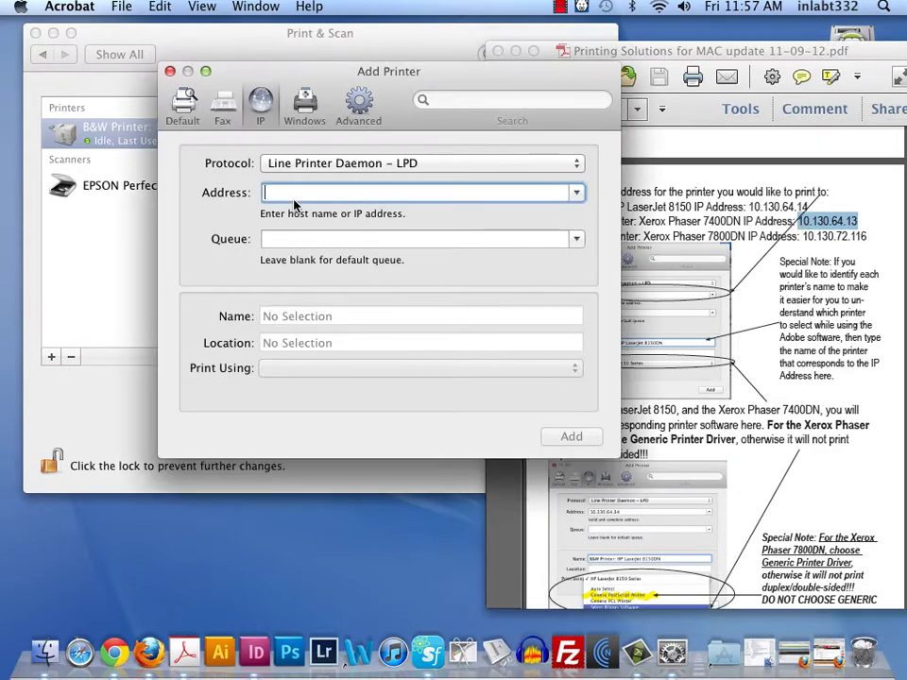
key(super+v)
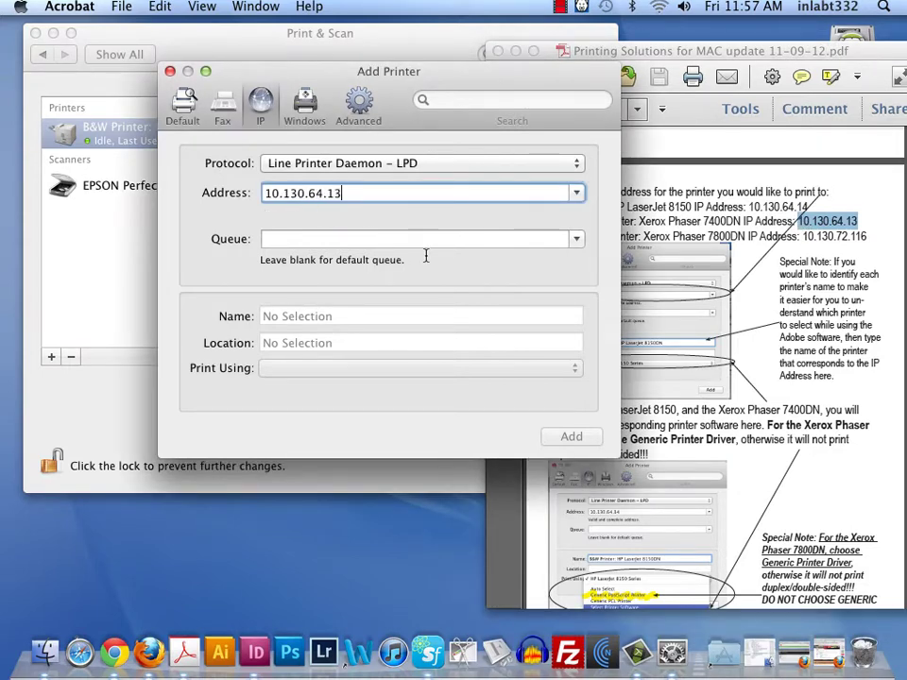
Step: Name it 'Color Printer: Xerox Phaser 7400DN' and open the Print Using choices
click(753, 220)
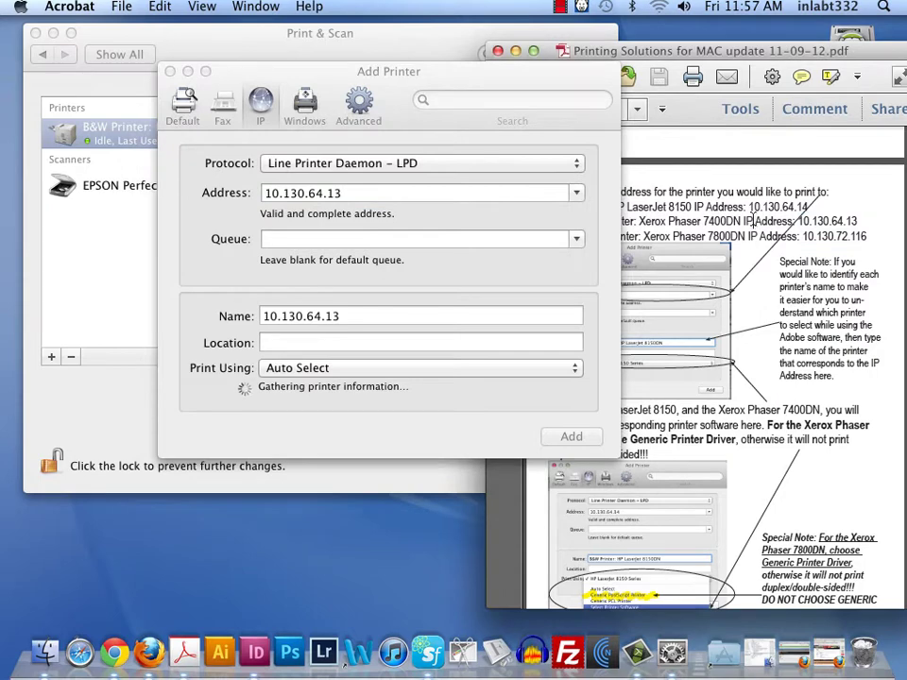
drag(753, 220, 601, 225)
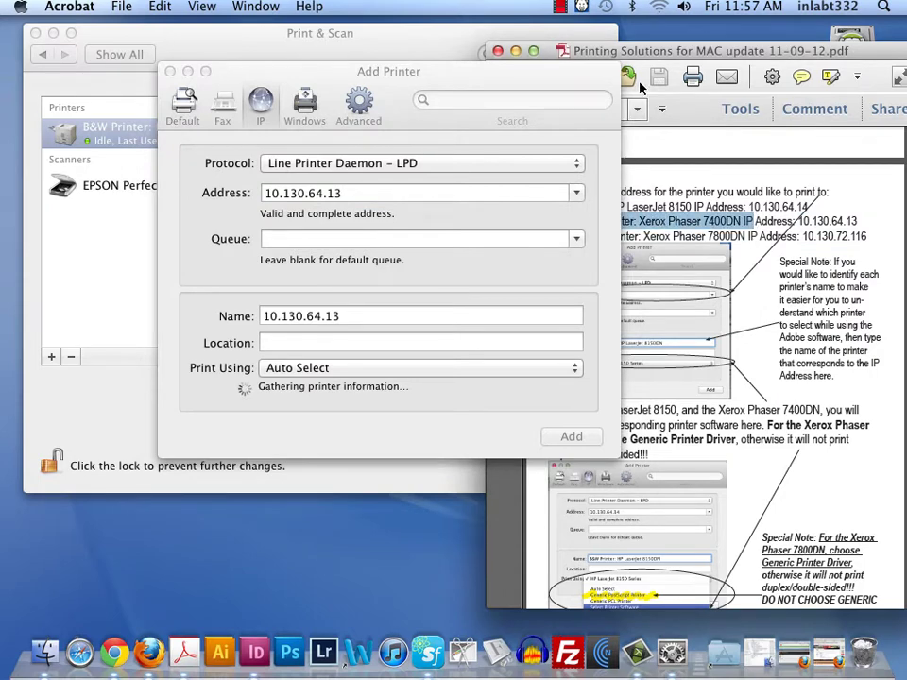
drag(640, 87, 703, 94)
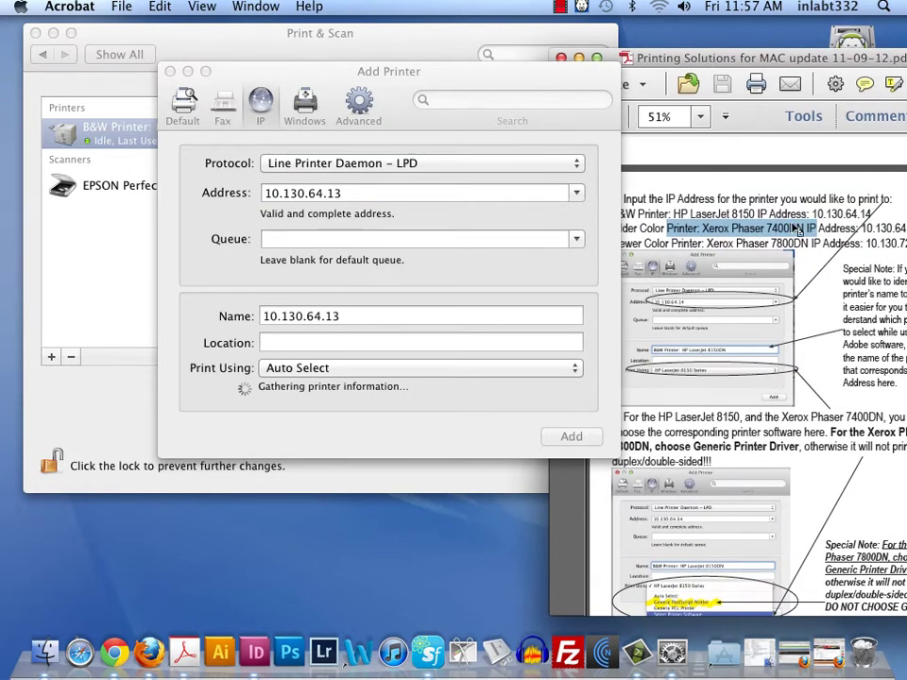
shift+click(640, 227)
key(super+c)
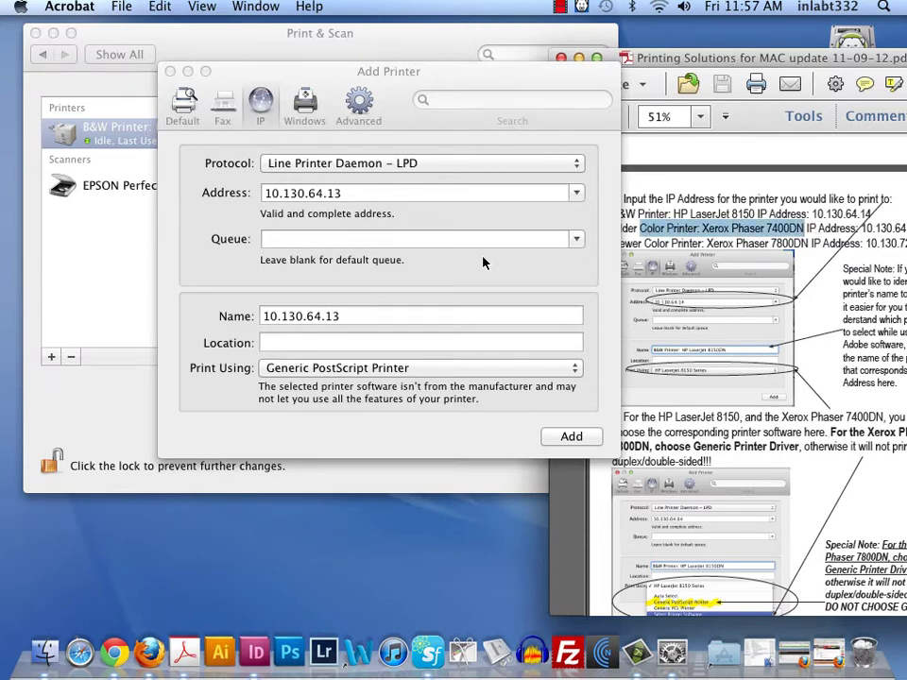
click(232, 317)
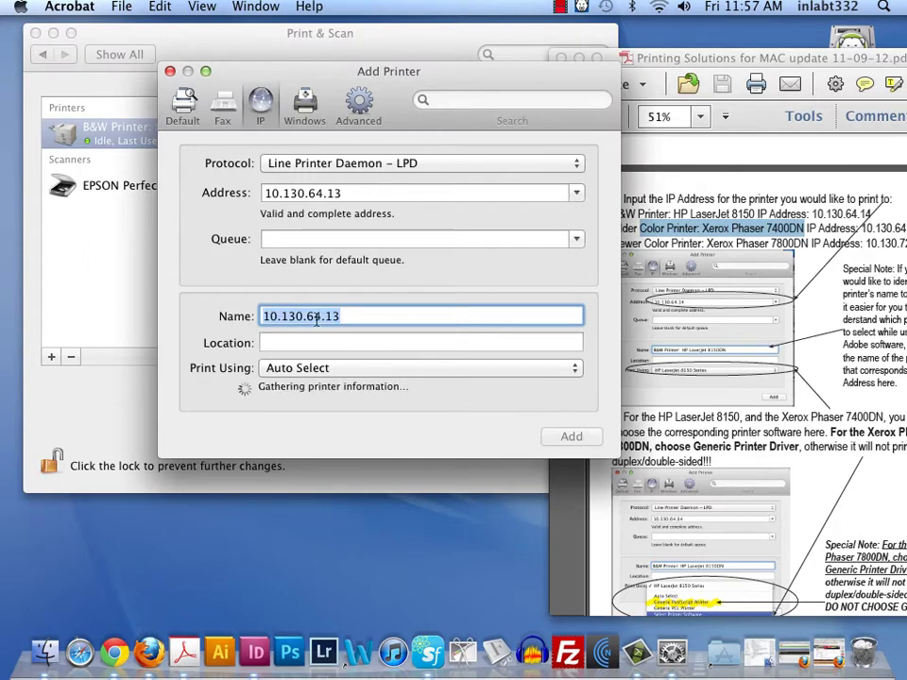
key(super+v)
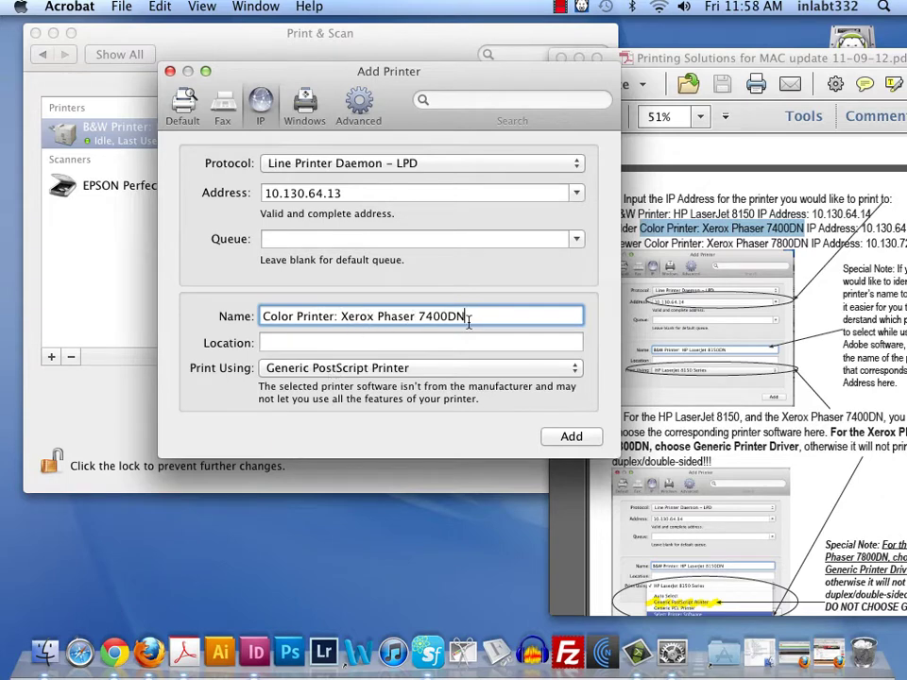
click(284, 369)
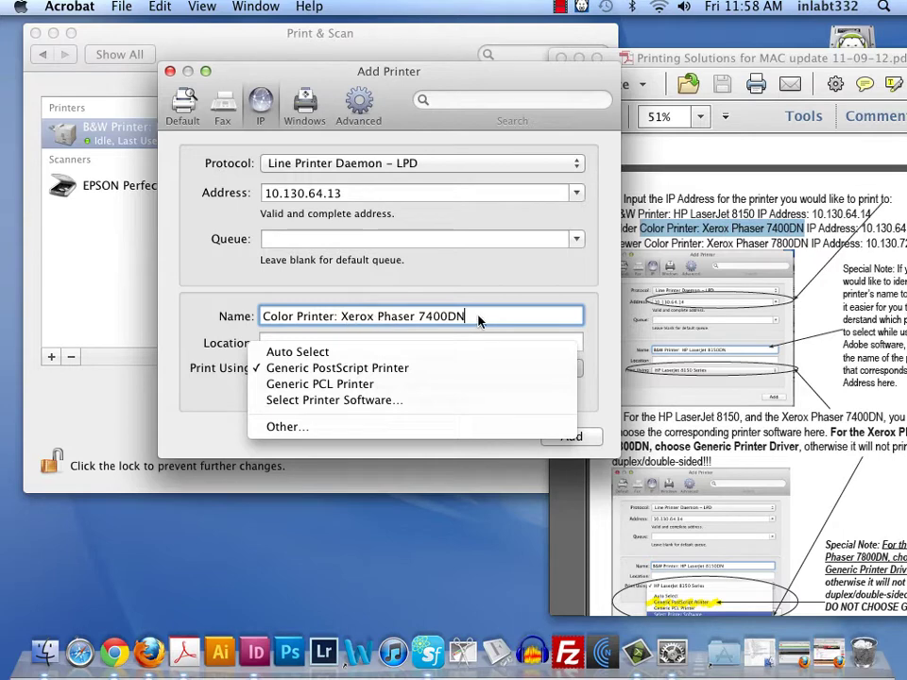
Step: Choose Xerox Phaser 7400DN as the printer software instead of the generic driver
click(324, 404)
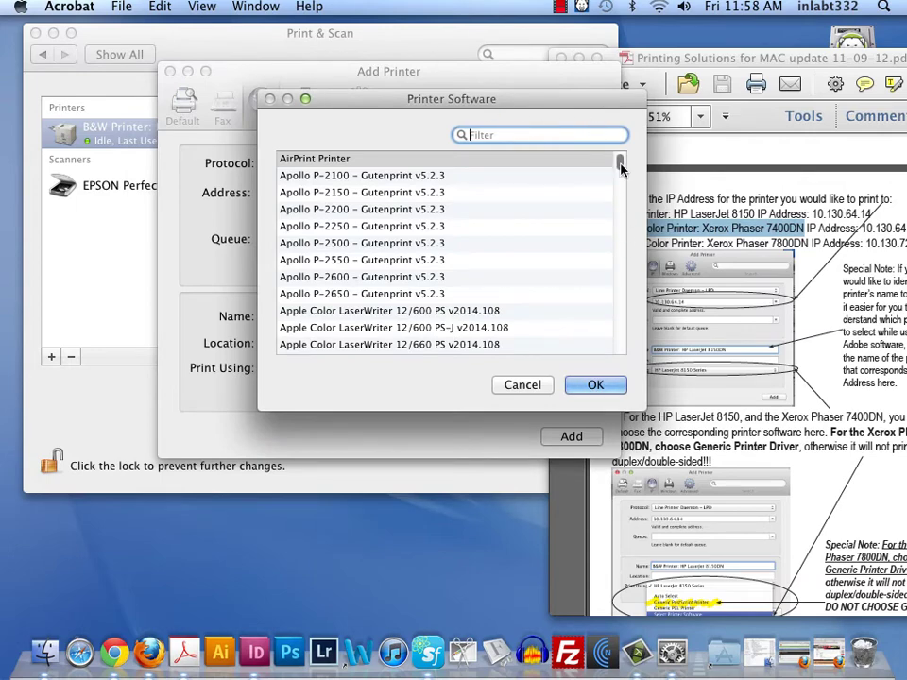
drag(370, 94, 615, 135)
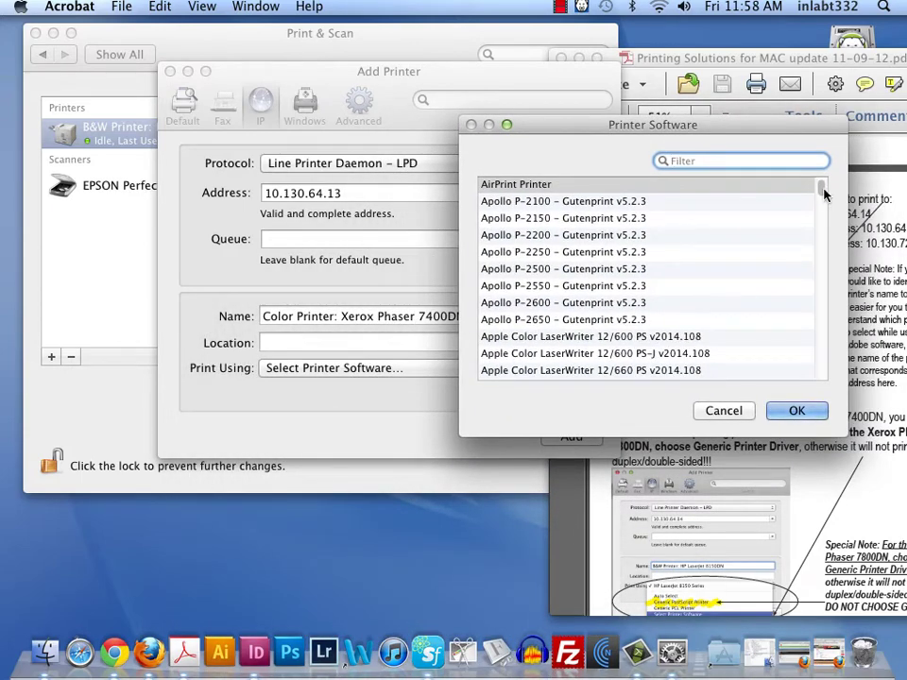
drag(821, 188, 820, 363)
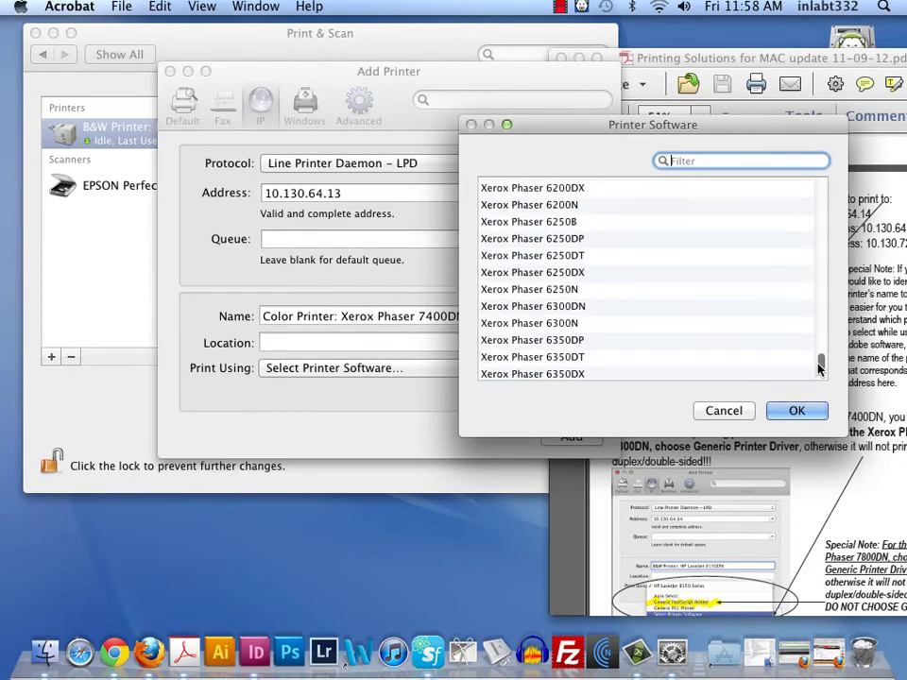
scroll(628, 350, down, 5)
scroll(628, 349, down, 2)
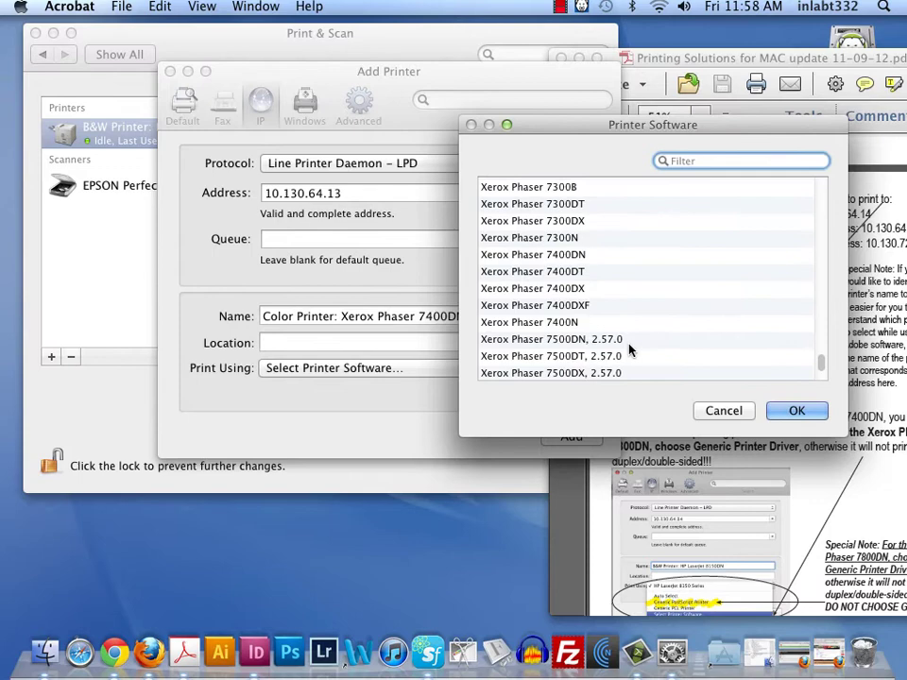
click(572, 260)
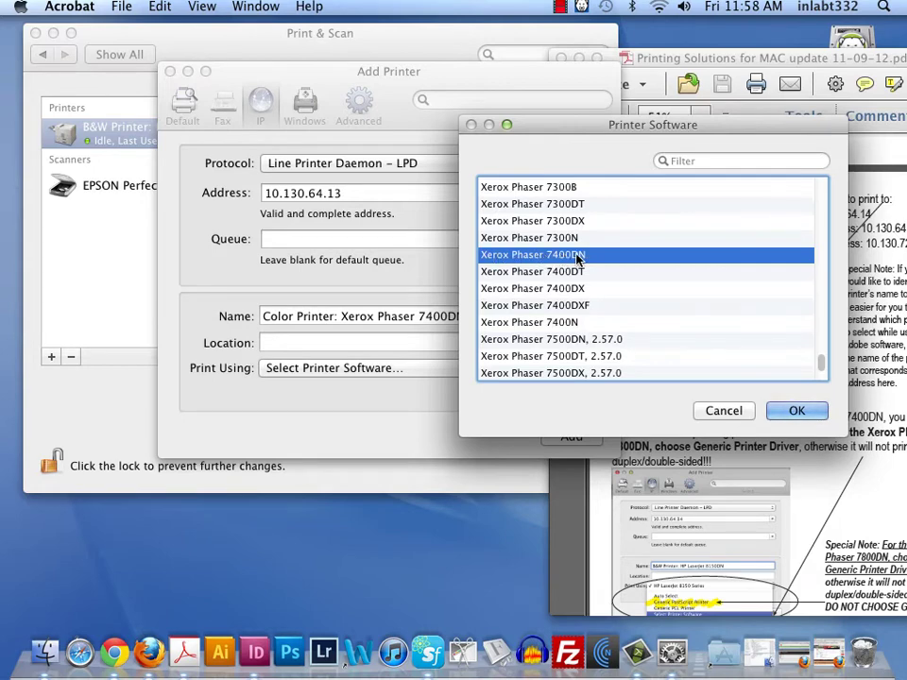
click(797, 410)
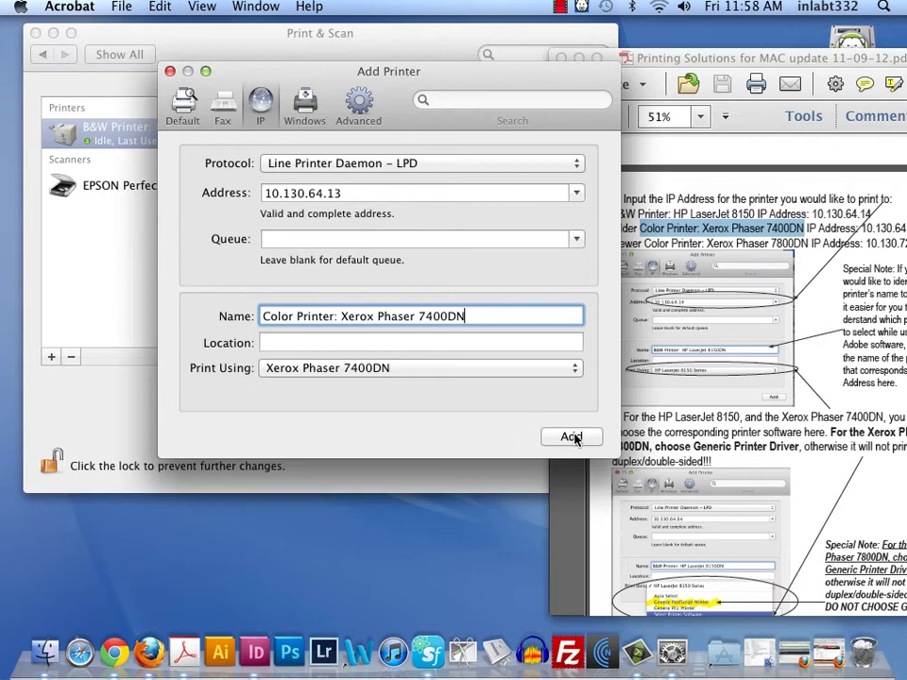
Step: Add the 7400DN printer and confirm its Optional Duplex Unit driver option
click(572, 436)
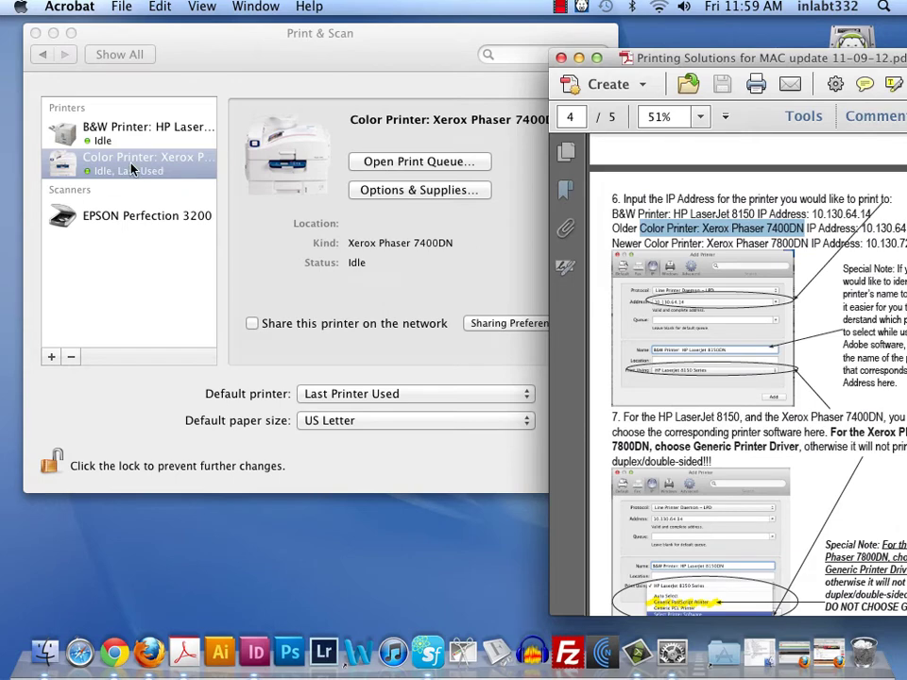
click(131, 168)
click(416, 191)
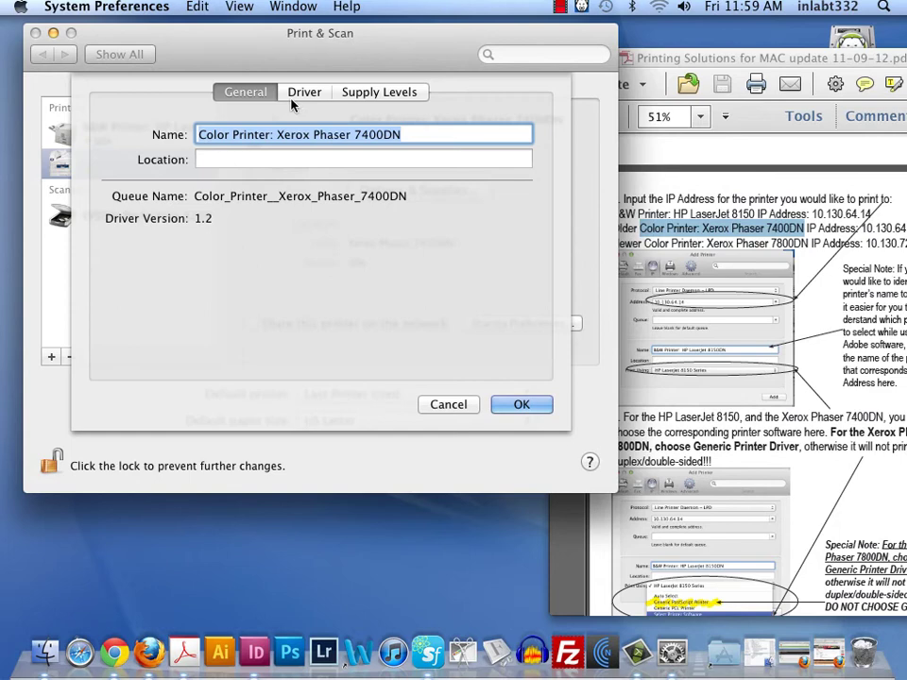
click(306, 93)
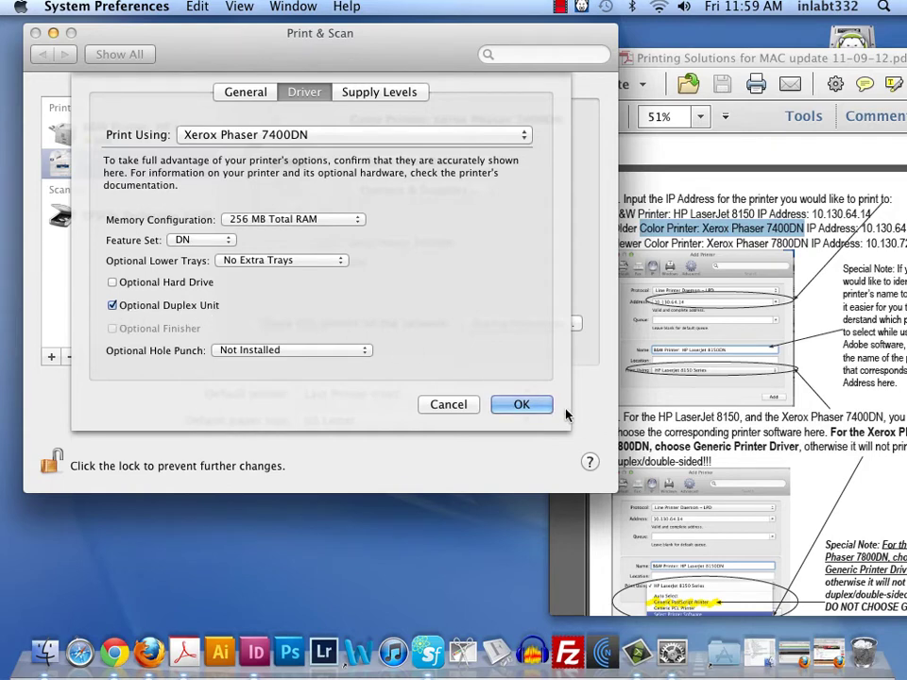
click(521, 405)
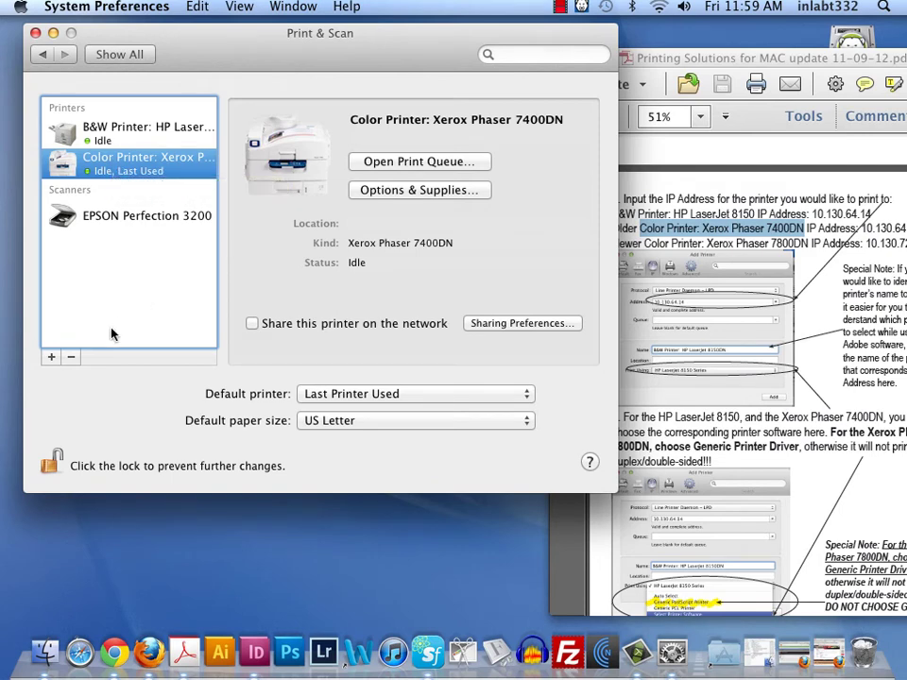
Step: Start a third IP printer and paste the 7800DN address 10.130.72.116
click(51, 361)
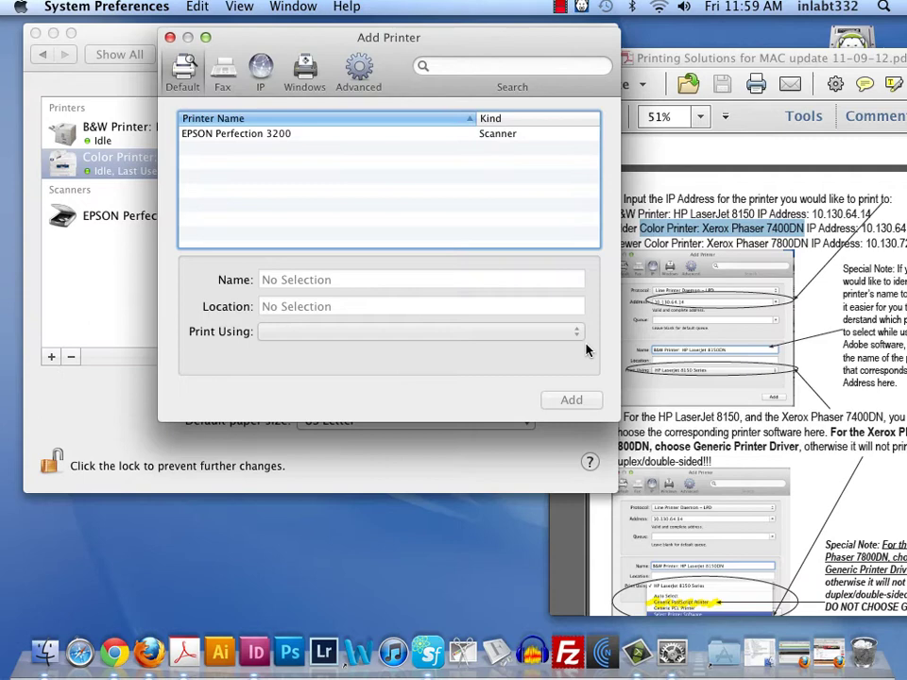
click(579, 186)
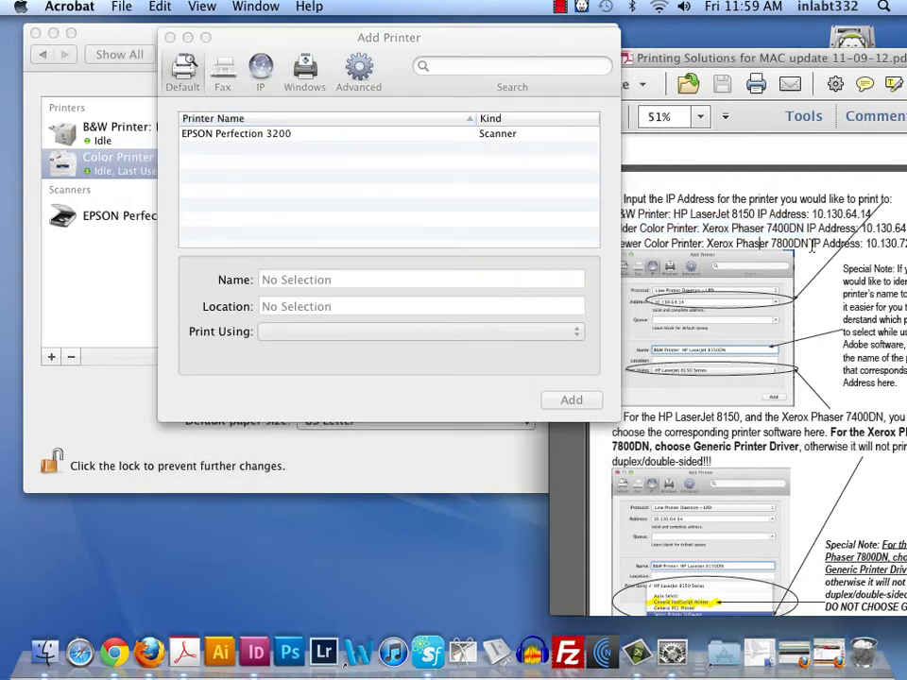
drag(631, 56, 552, 57)
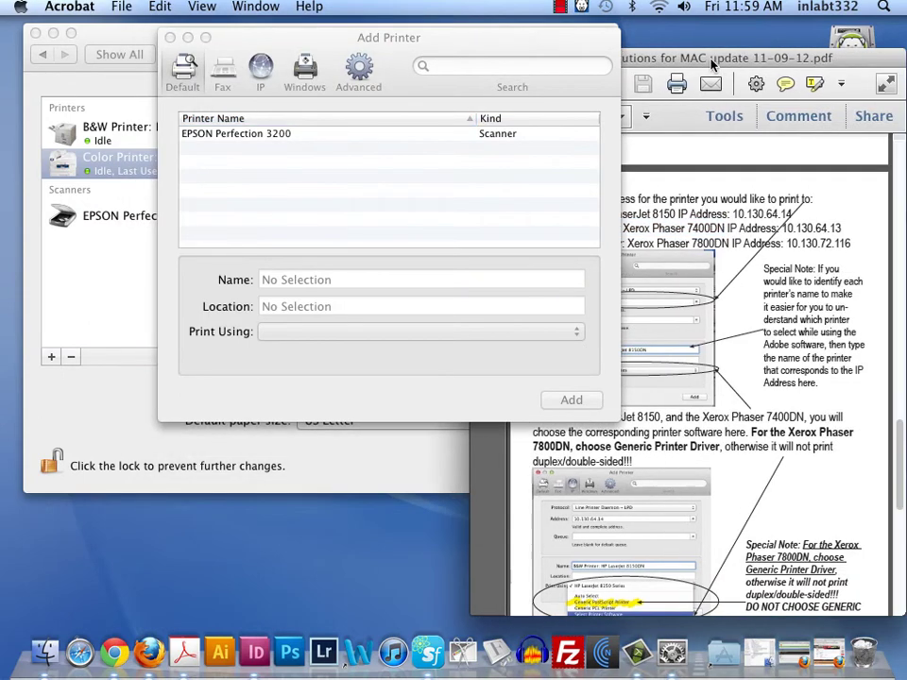
drag(853, 243, 787, 243)
key(super+c)
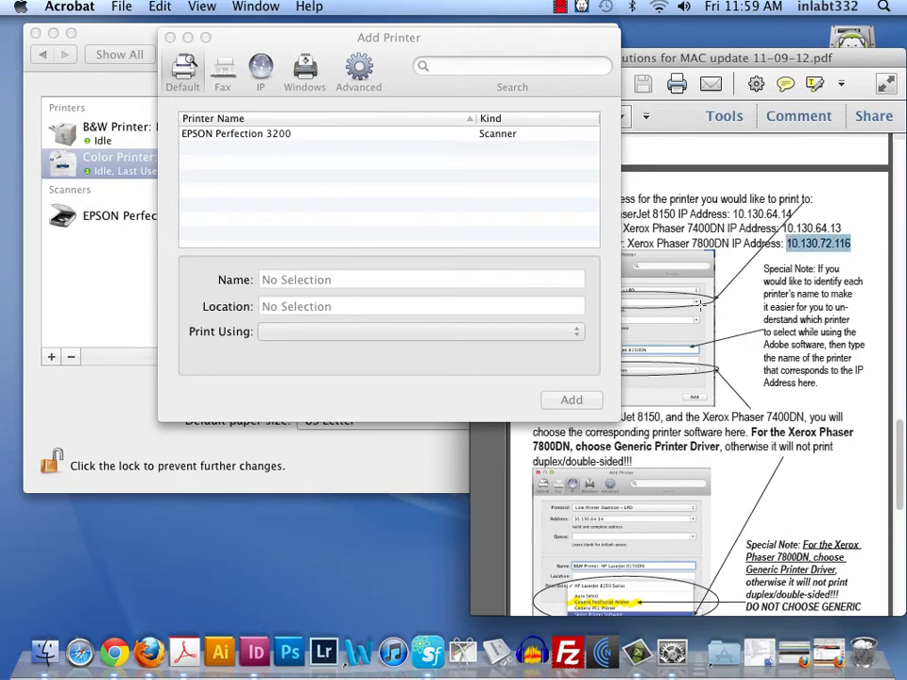
click(262, 75)
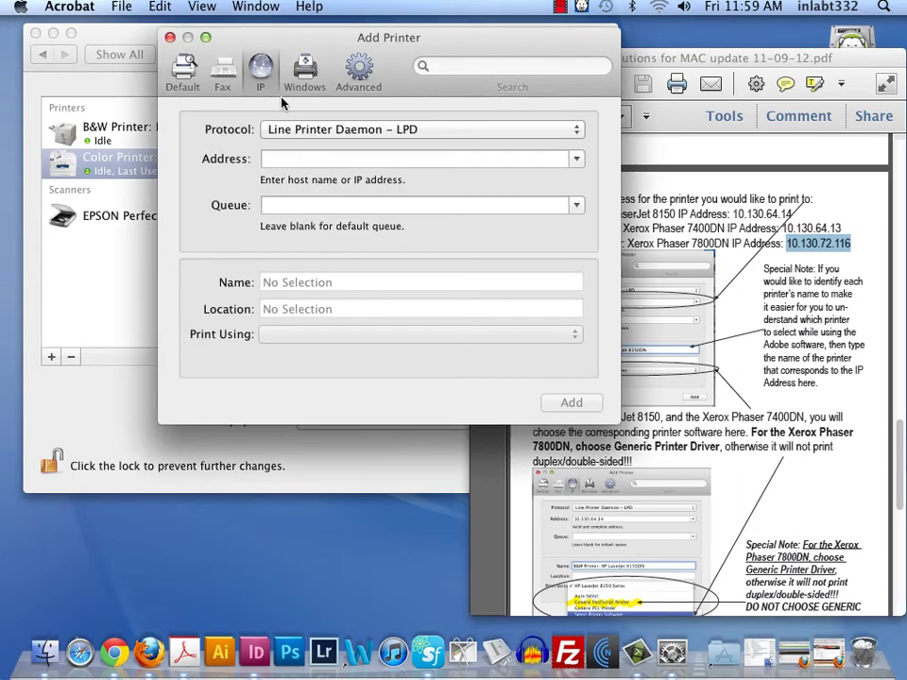
click(296, 157)
key(super+v)
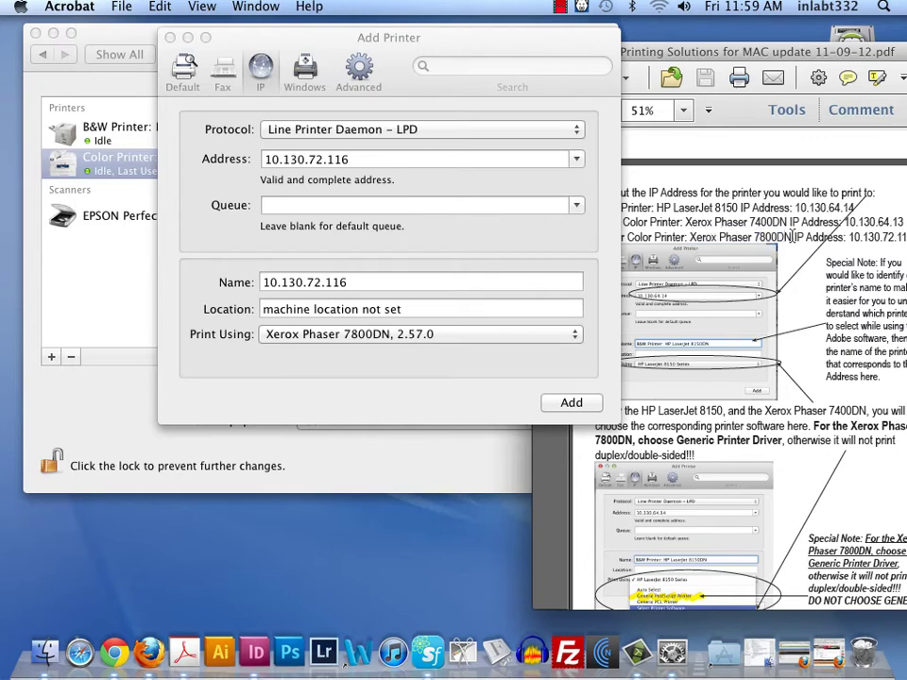
Step: Select the 7800DN printer name in the guide and the current Name field text
drag(791, 237, 640, 248)
key(super+c)
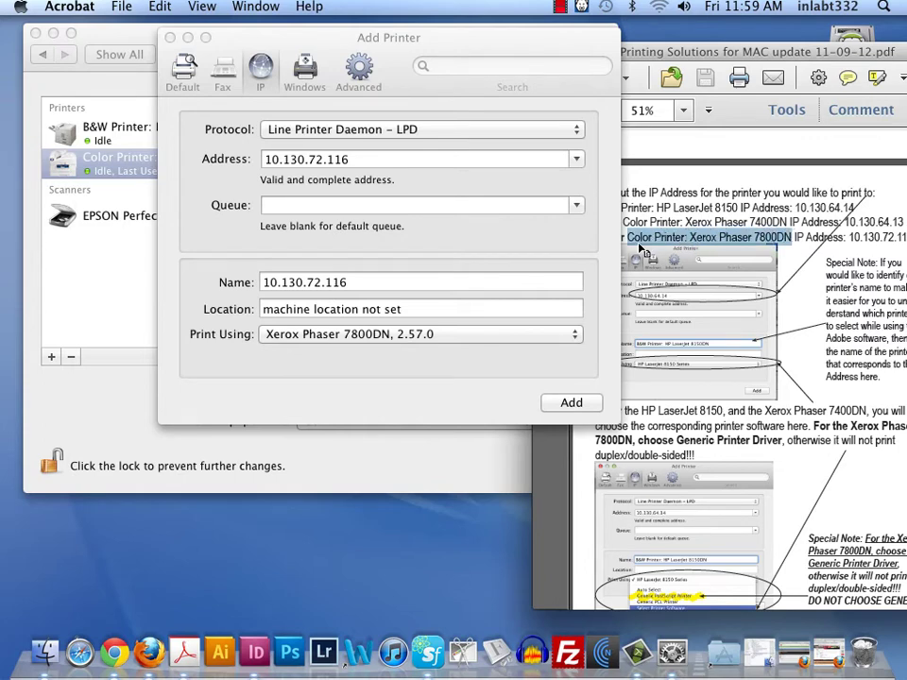
click(359, 287)
drag(348, 284, 269, 283)
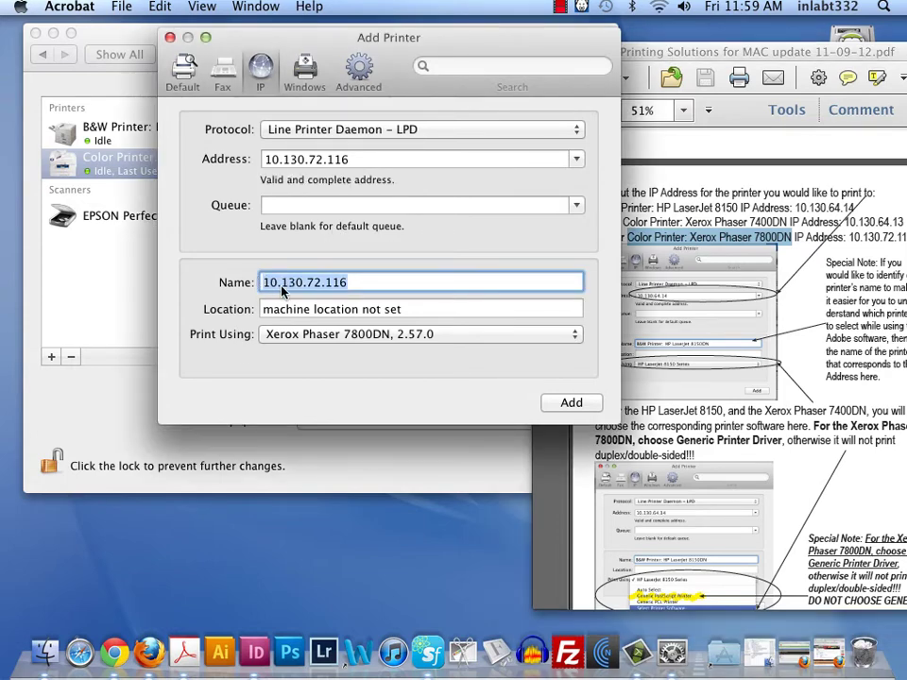
Step: Paste 'Color Printer: Xerox Phaser 7800DN' as the printer name and choose Generic PostScript Printer software
key(super+v)
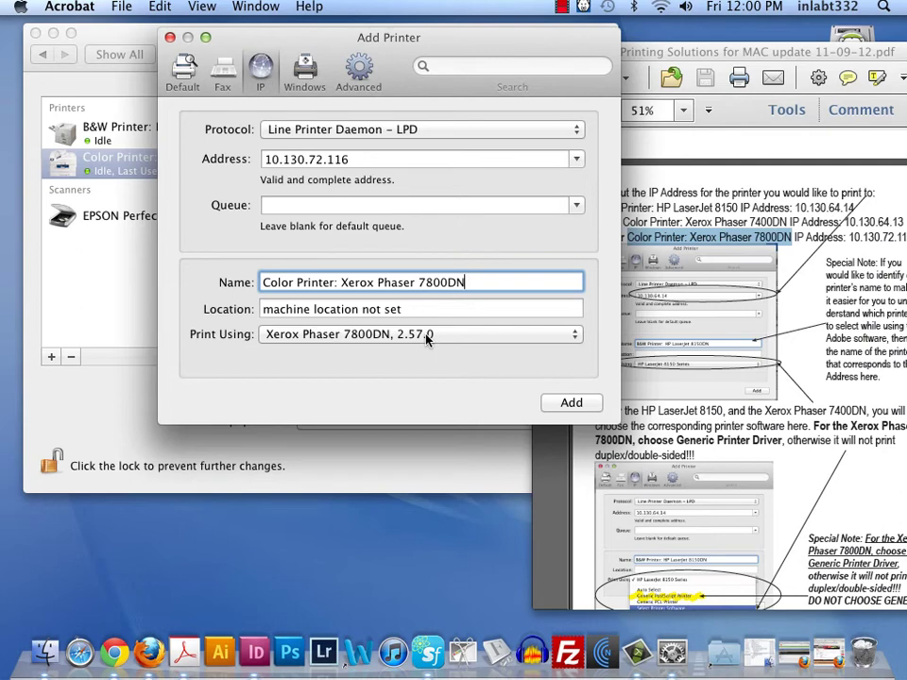
click(427, 340)
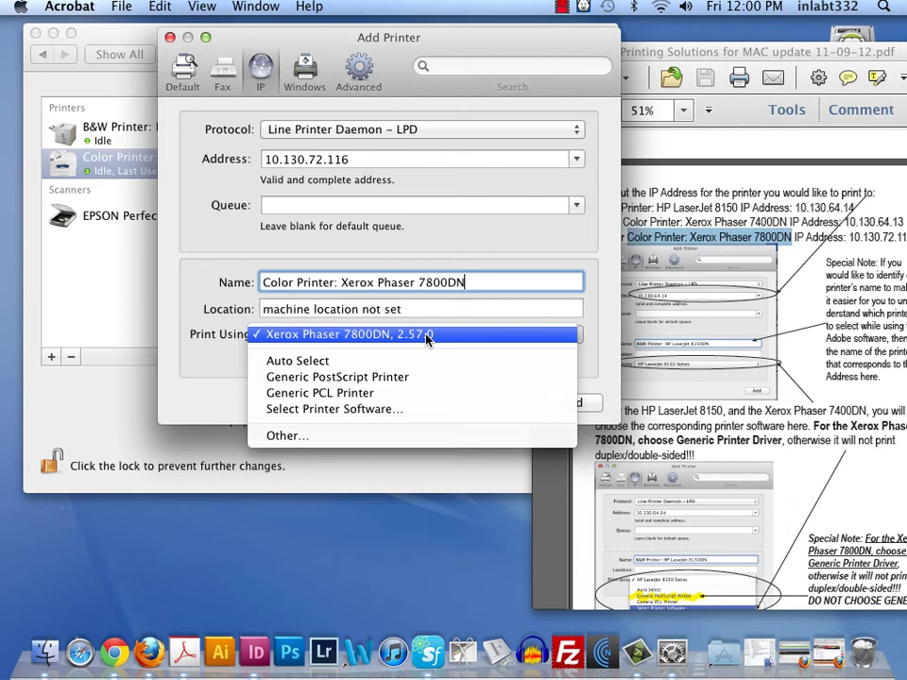
click(402, 378)
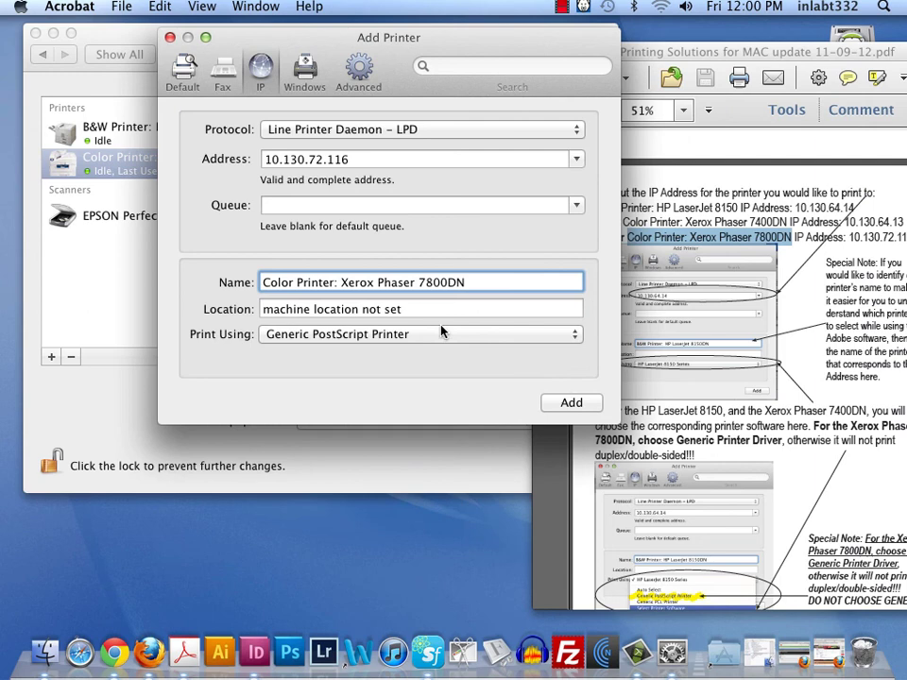
click(411, 336)
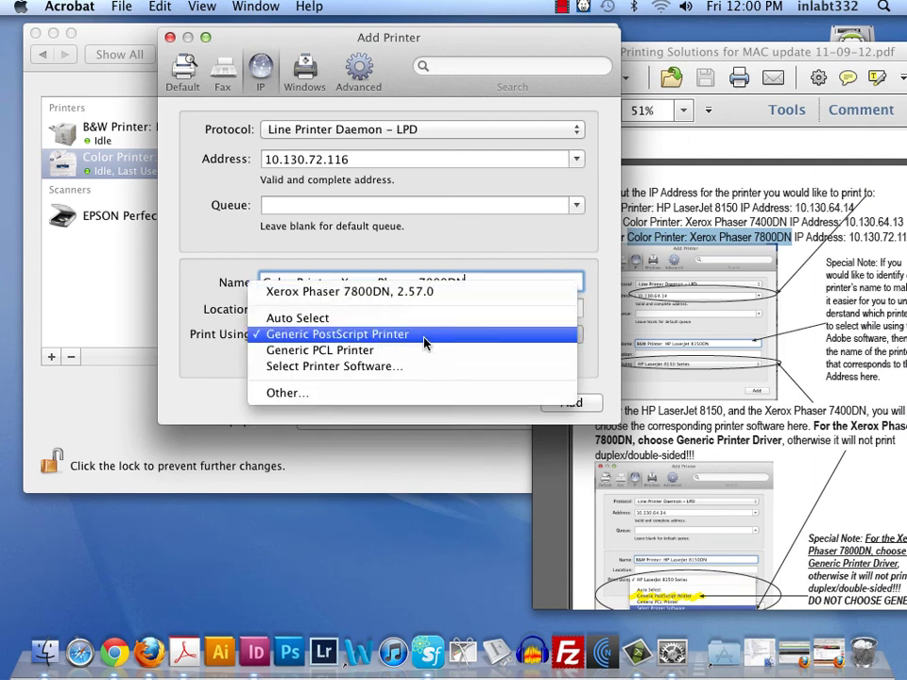
click(425, 343)
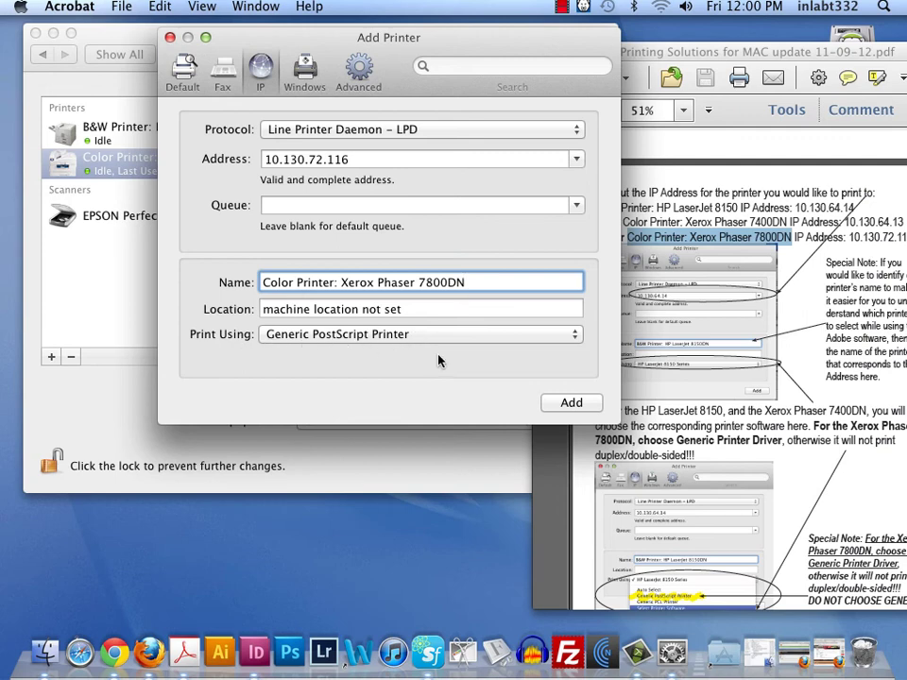
Step: Add the 7800DN with the Duplex Printing Unit enabled, then select it in the Print & Scan list
click(581, 405)
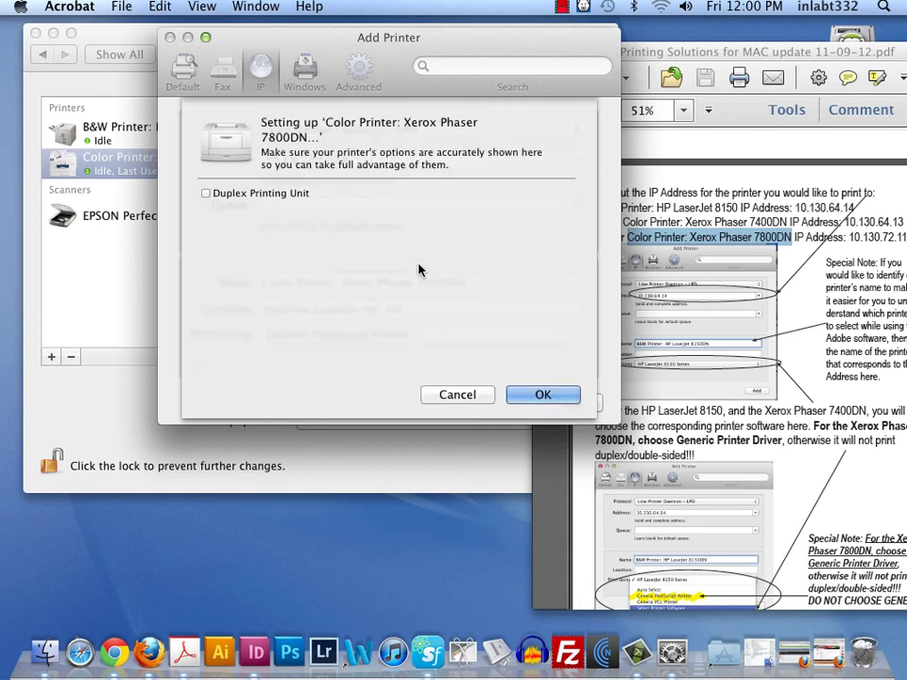
click(206, 194)
click(548, 395)
click(570, 401)
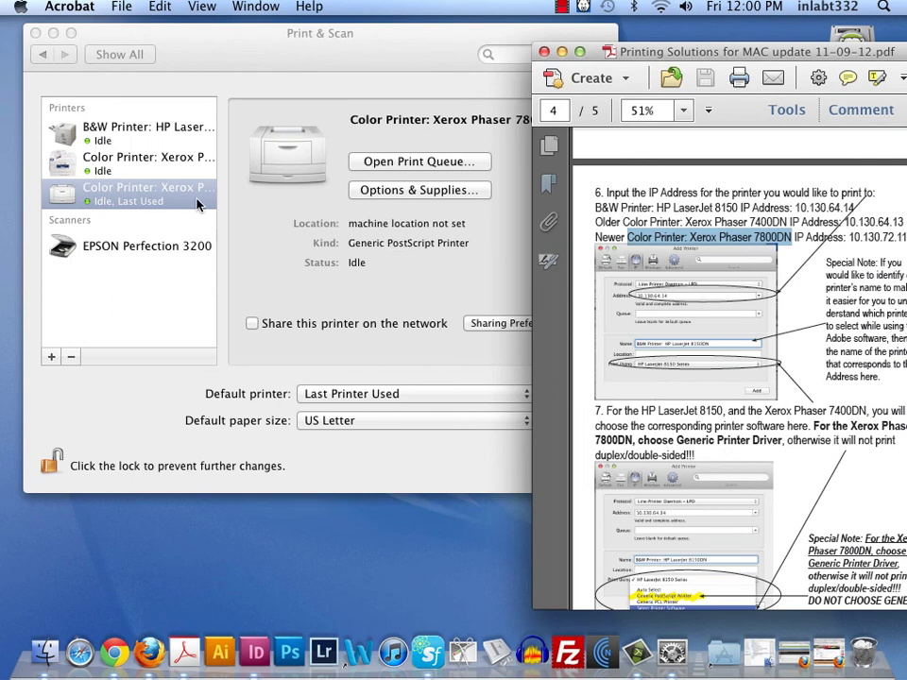
click(226, 60)
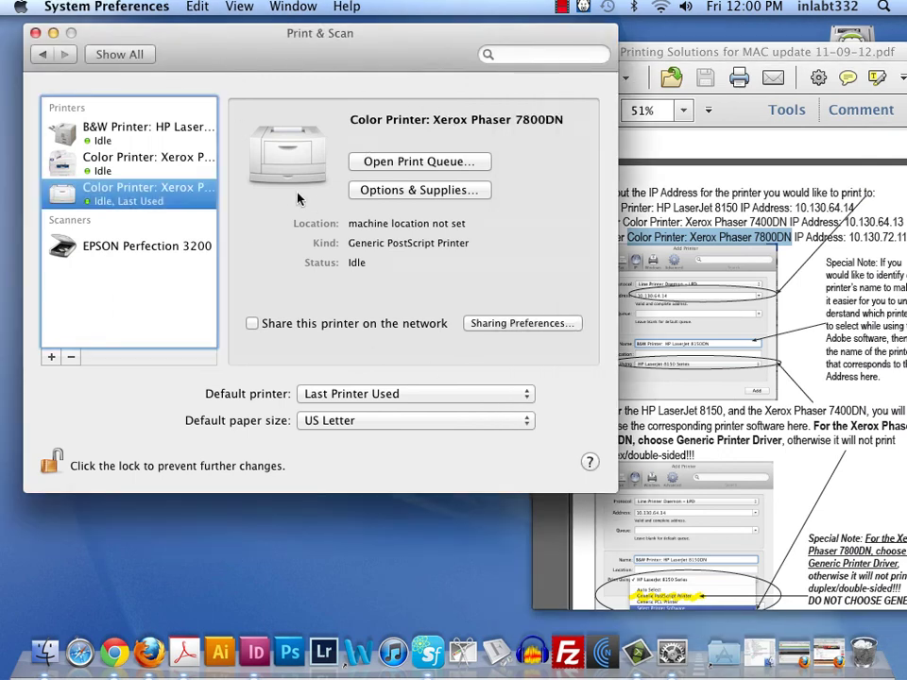